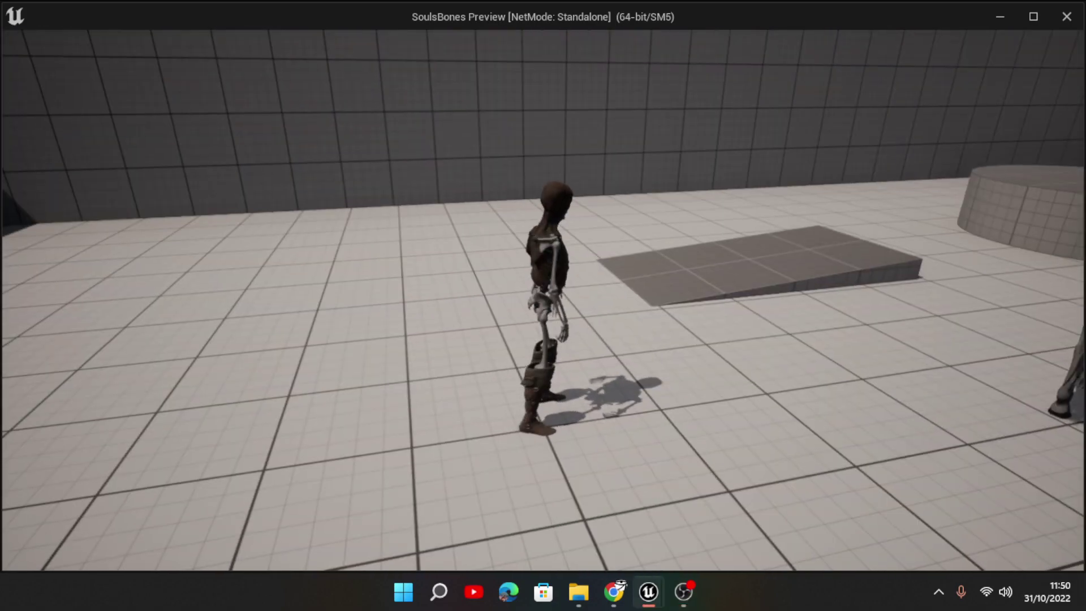
Run the skeleton around the test level, up onto the ramp and back down off its edge
key(w)
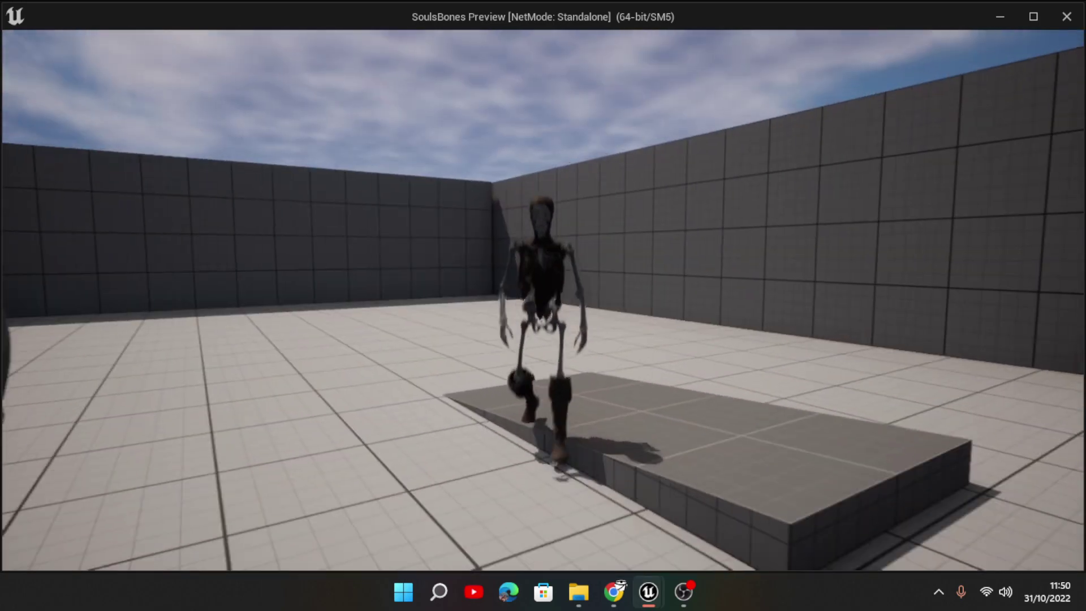
key(s)
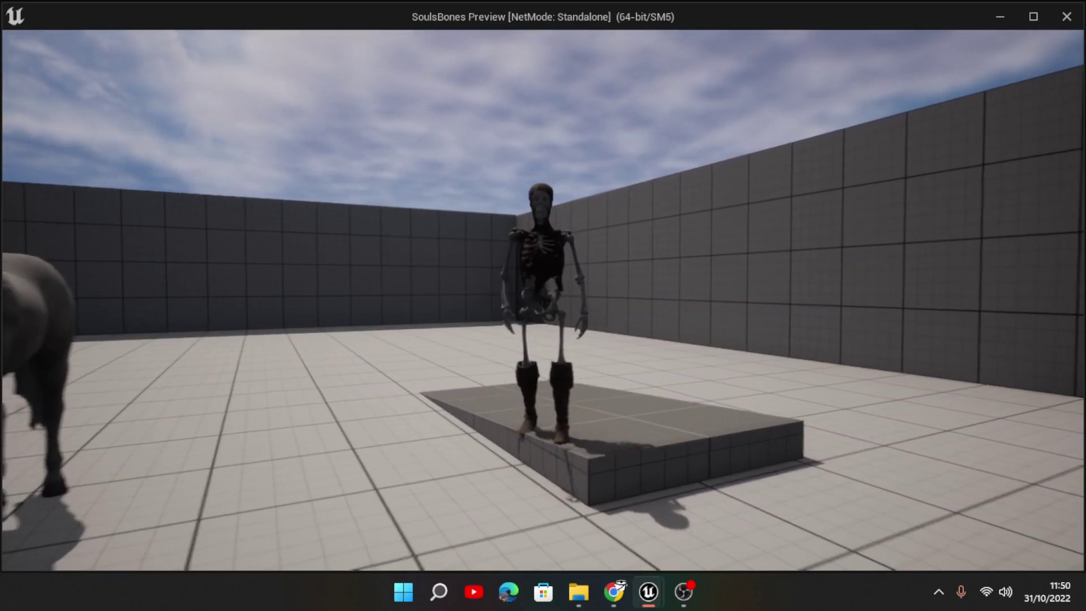
key(w)
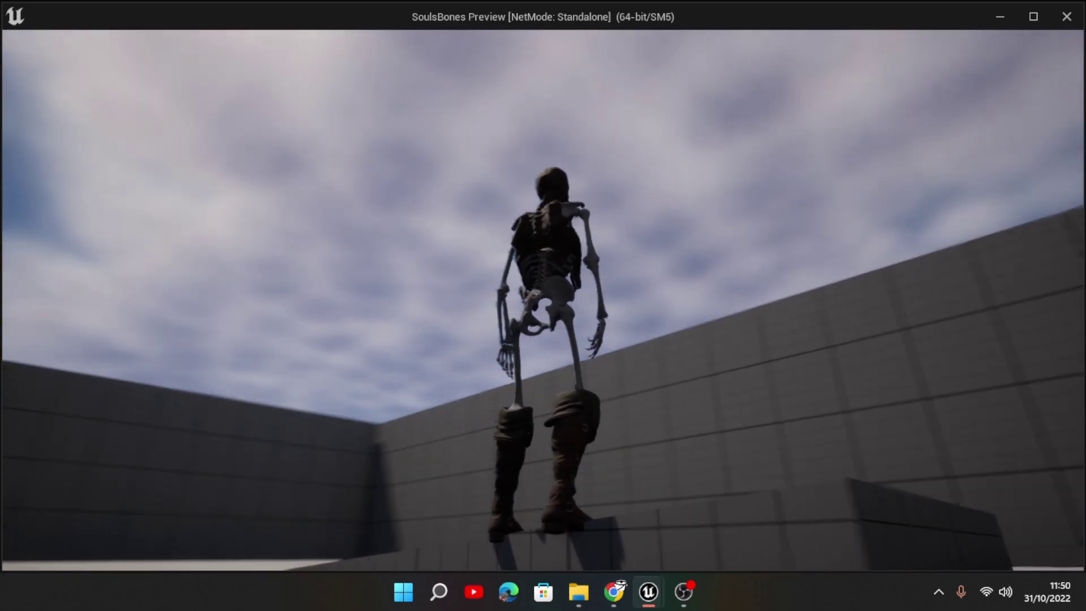
key(w)
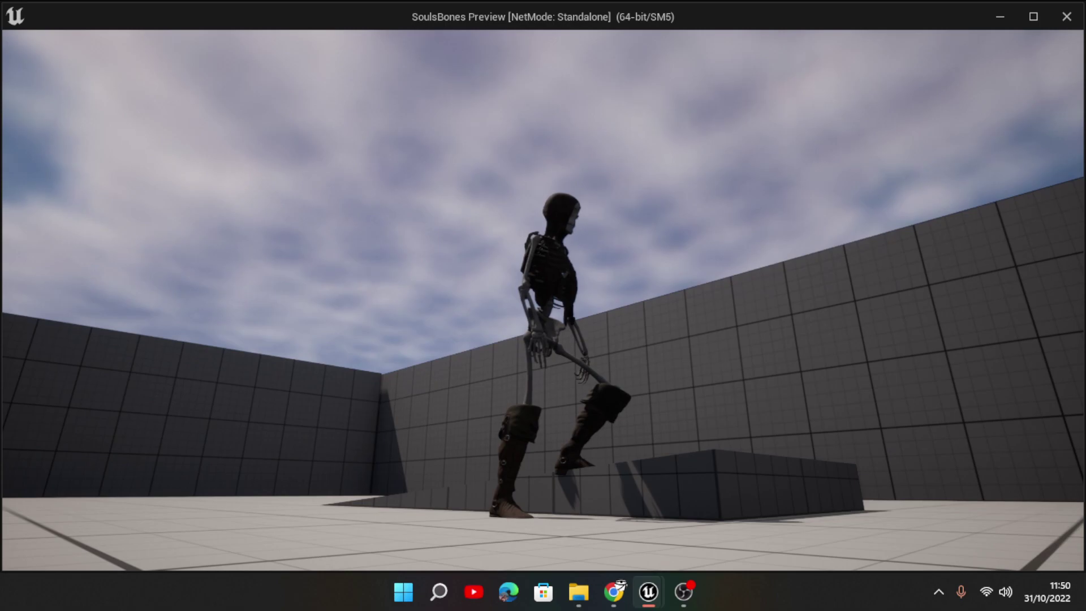
Close the preview and open CR_Mannequin_BasicFootIK from a 'rig' Content Drawer search
key(Escape)
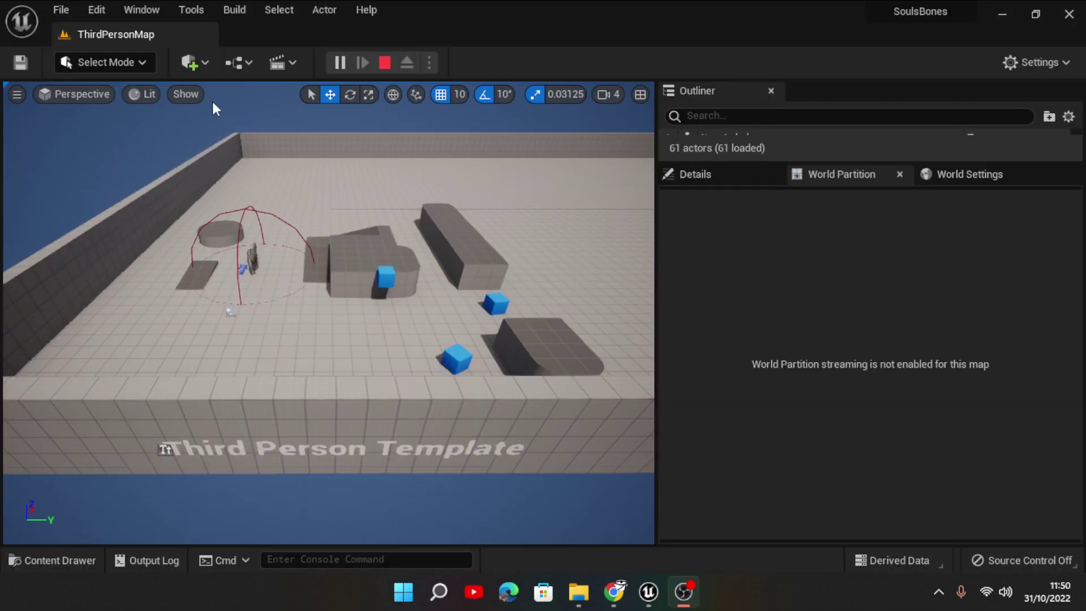
click(59, 560)
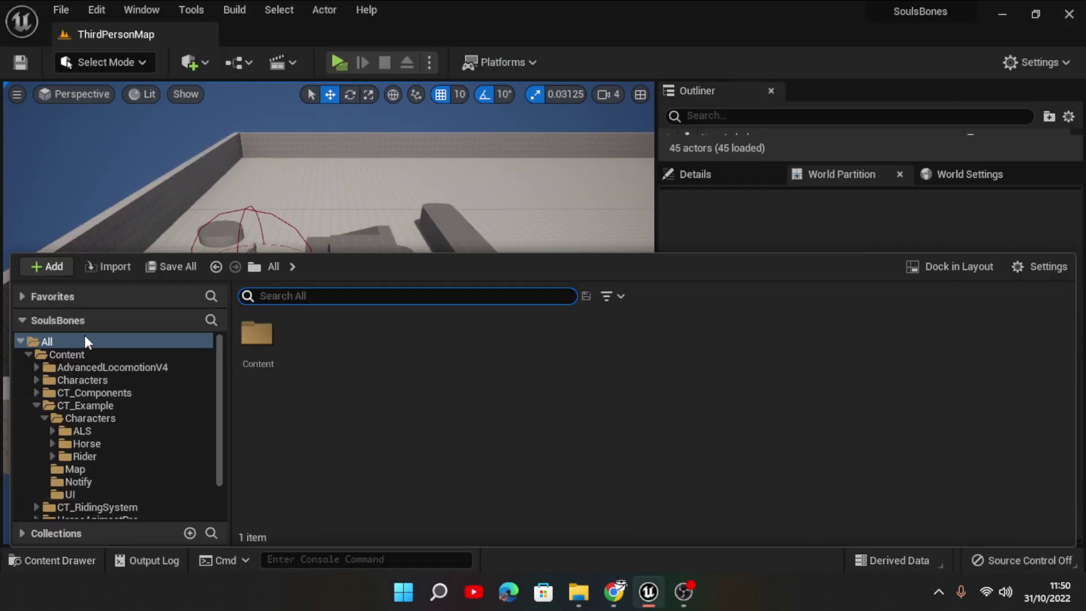
click(88, 341)
key(ctrl+f)
text(rig)
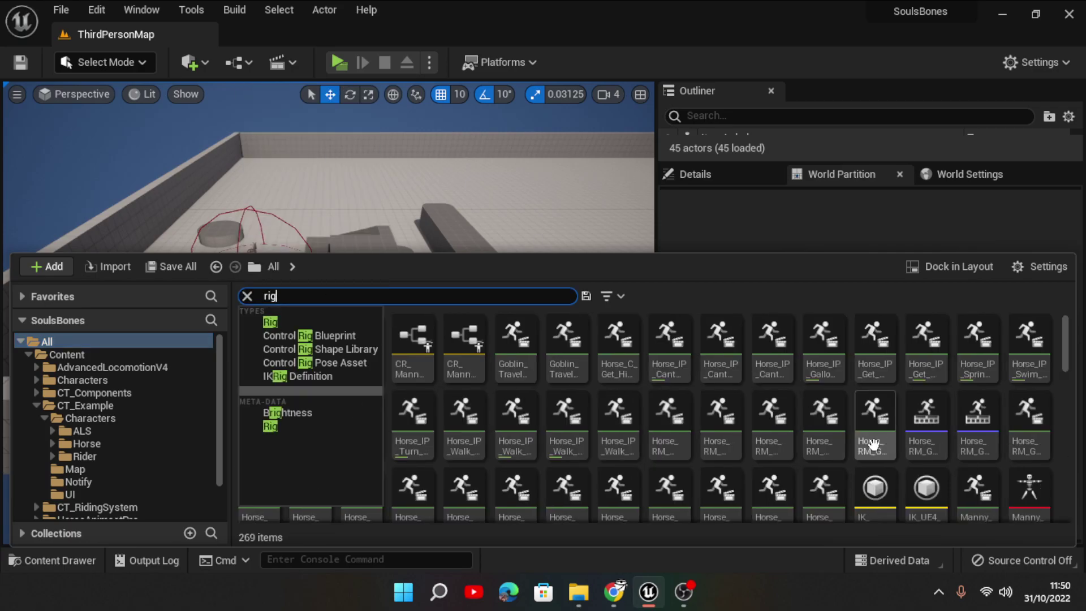
click(463, 345)
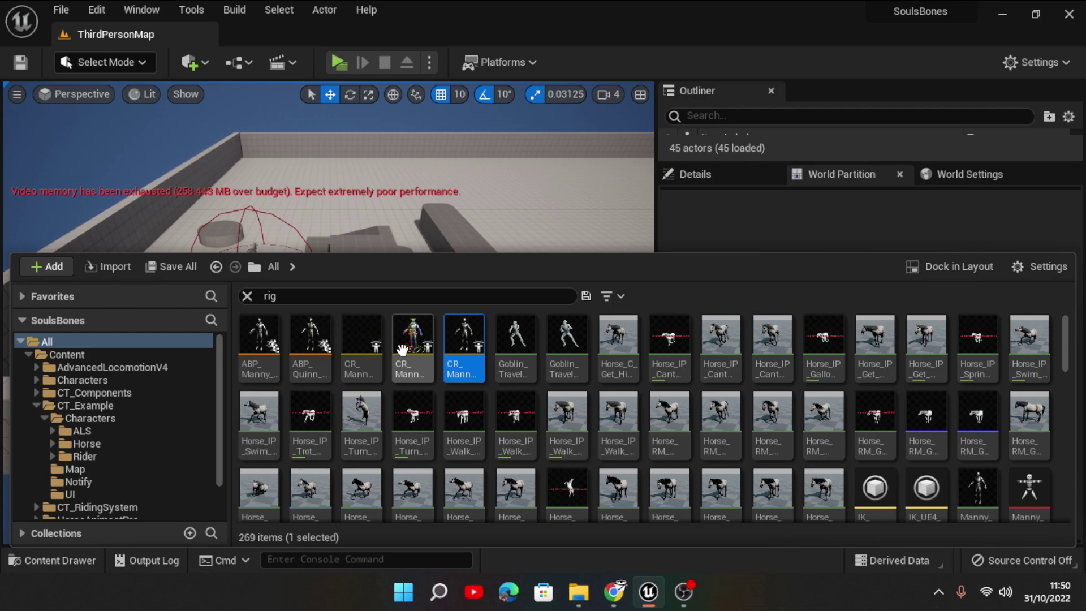
mouse_move(373, 346)
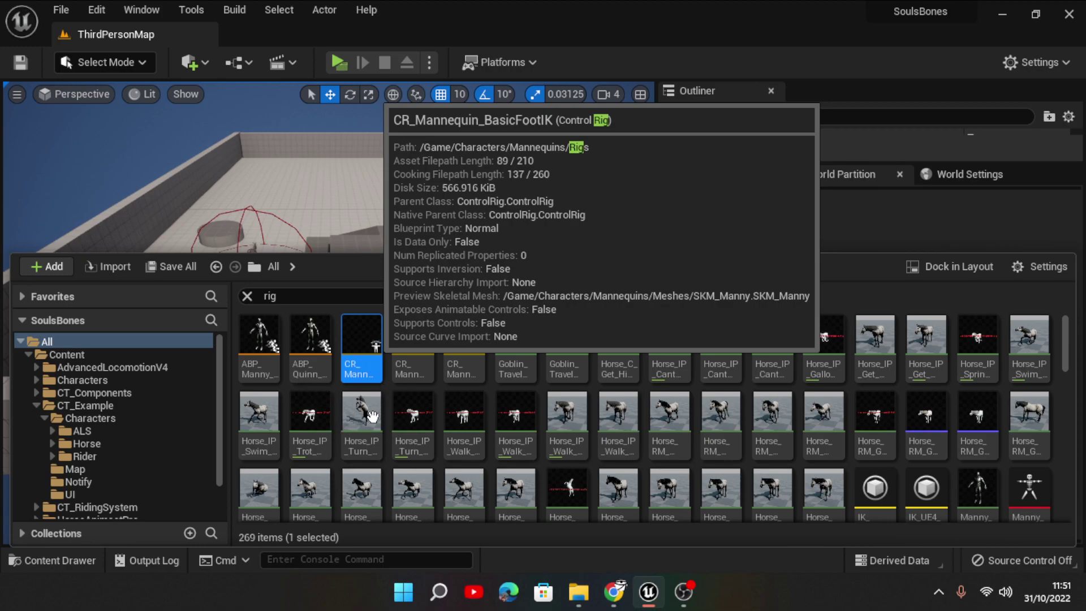
double_click(361, 342)
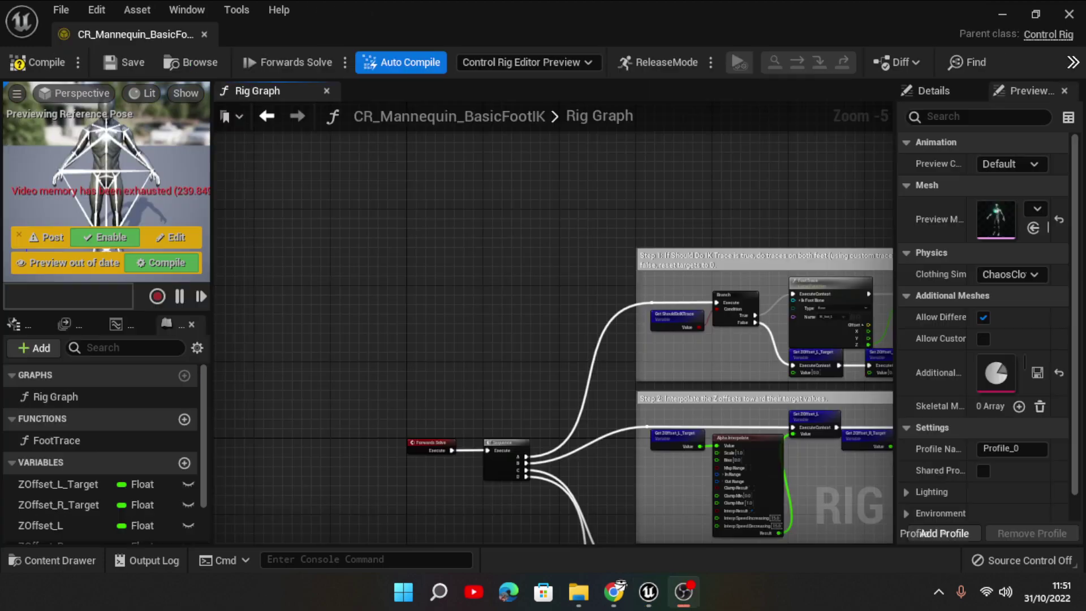
Zoom the Rig Graph onto the Step 1 FootTrace nodes
scroll(444, 256, down, 5)
scroll(680, 206, up, 3)
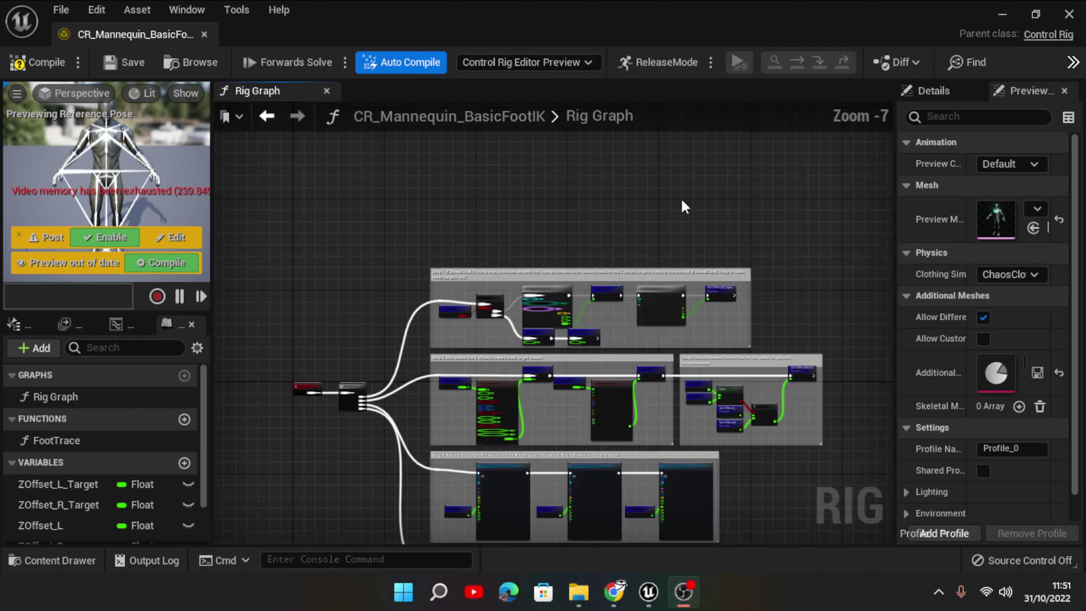
scroll(499, 291, up, 2)
scroll(452, 295, up, 1)
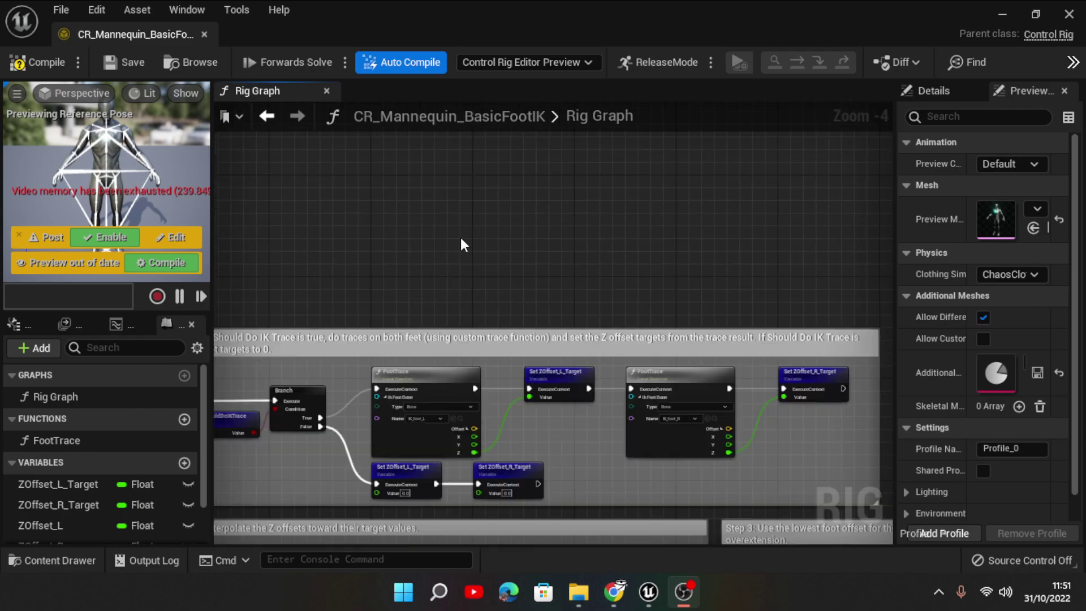
scroll(452, 237, down, 1)
scroll(341, 433, up, 2)
Open the FootTrace function graph
scroll(554, 283, up, 1)
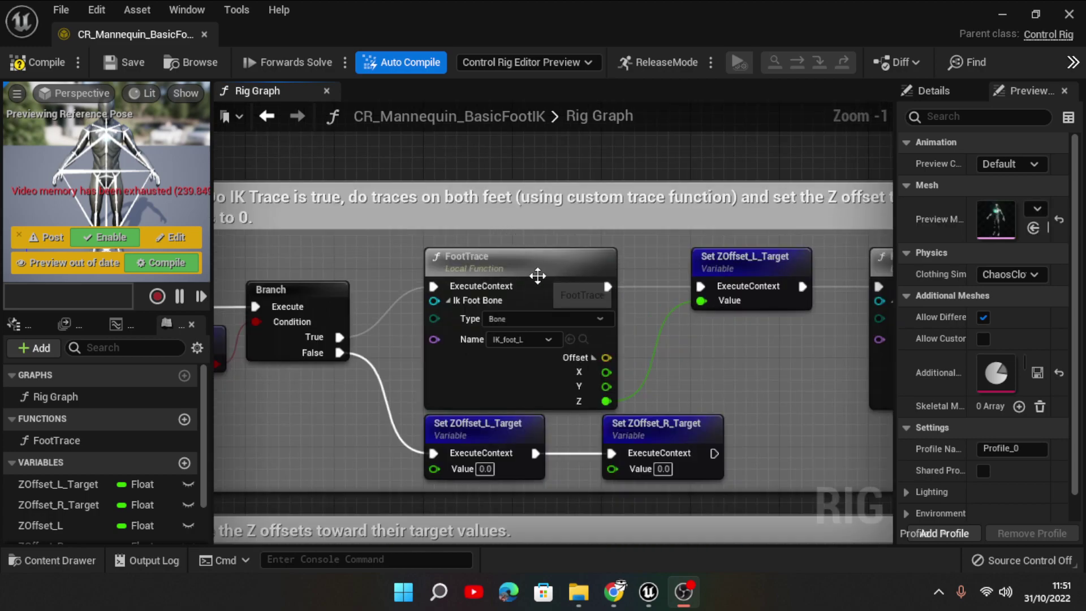
double_click(557, 271)
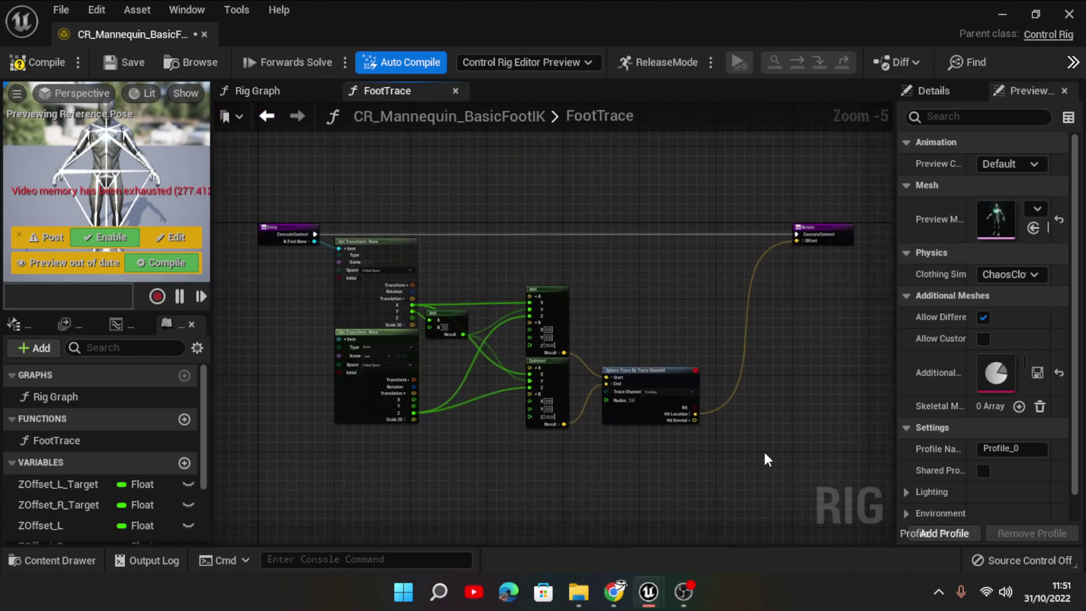
scroll(765, 451, up, 2)
scroll(755, 444, up, 3)
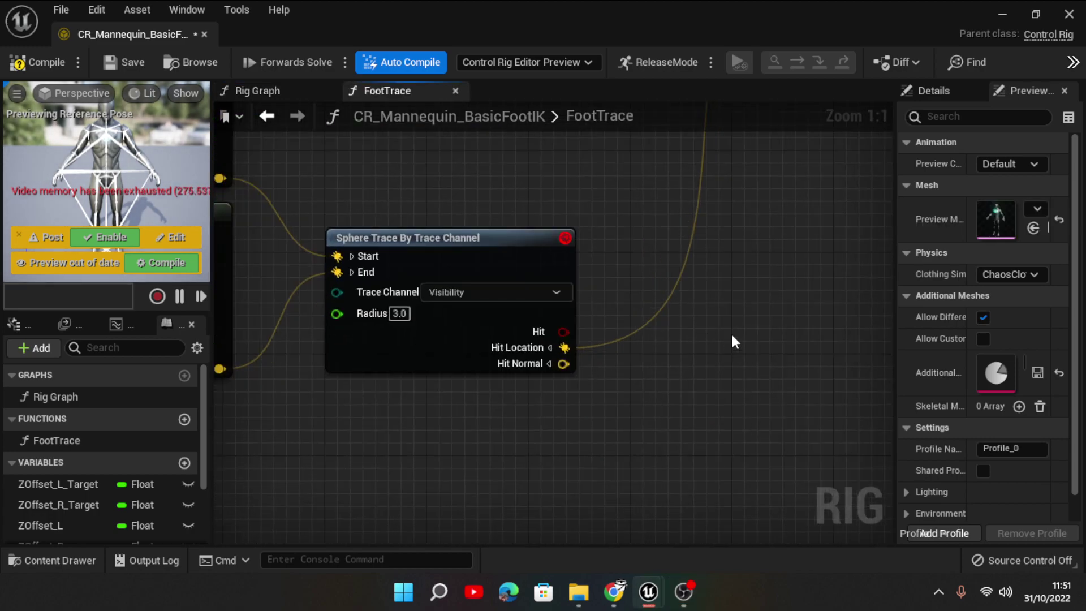
Add a vector Add node beside the Sphere Trace node, replacing the wrong array Add
right_click(733, 341)
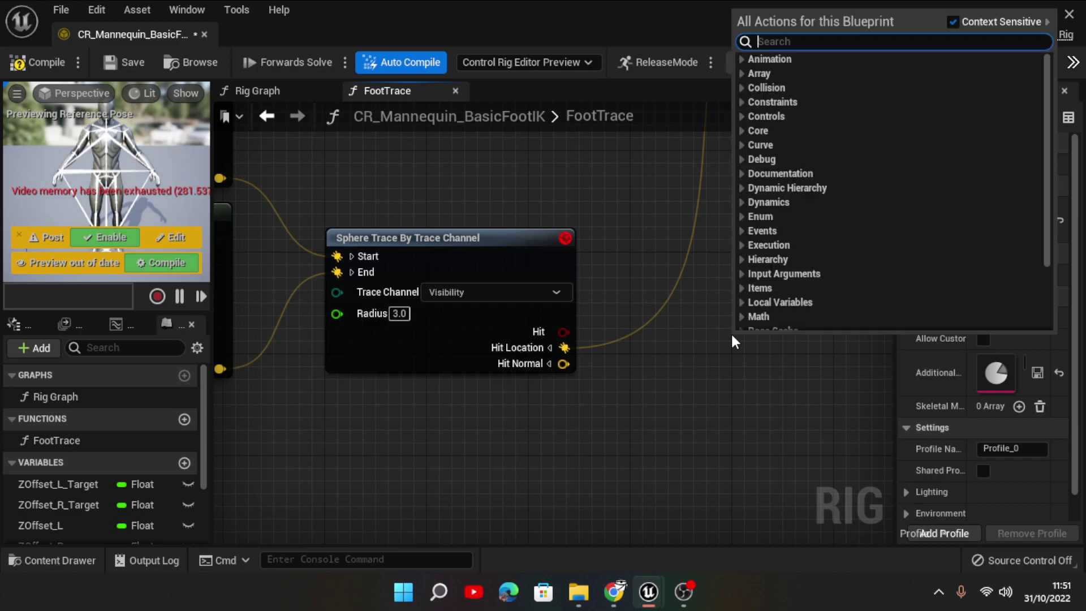
text(in)
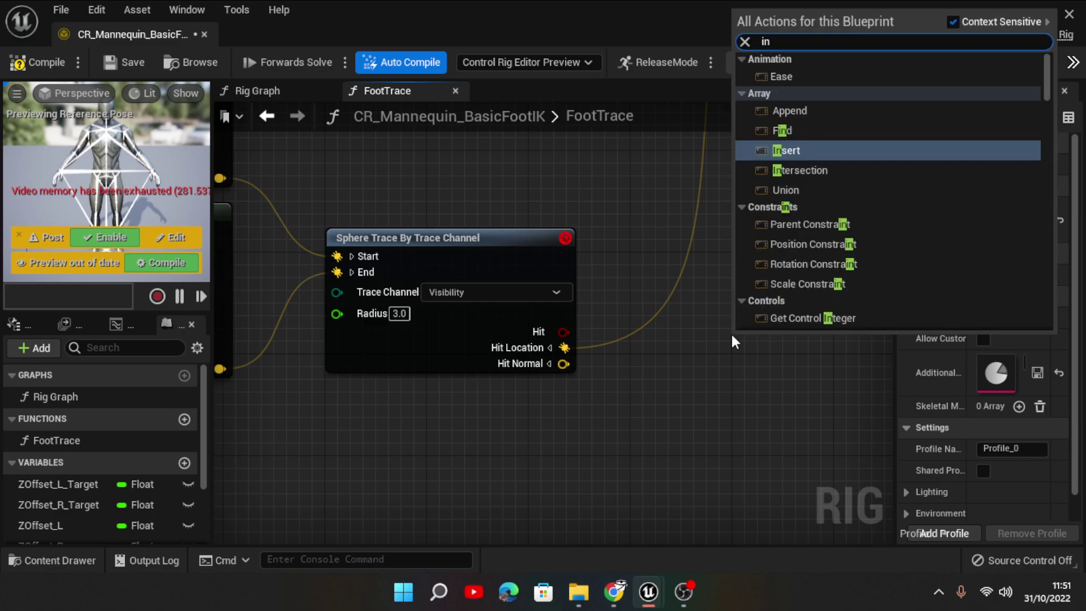
text(pu)
key(BackSpace)
key(BackSpace)
key(BackSpace)
key(BackSpace)
text(add)
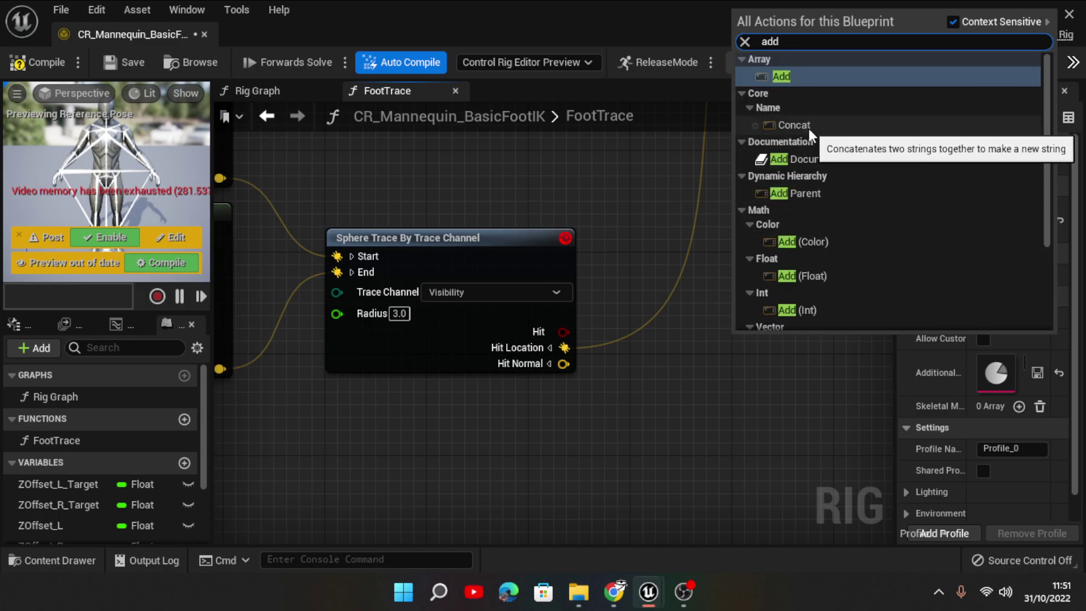
click(804, 79)
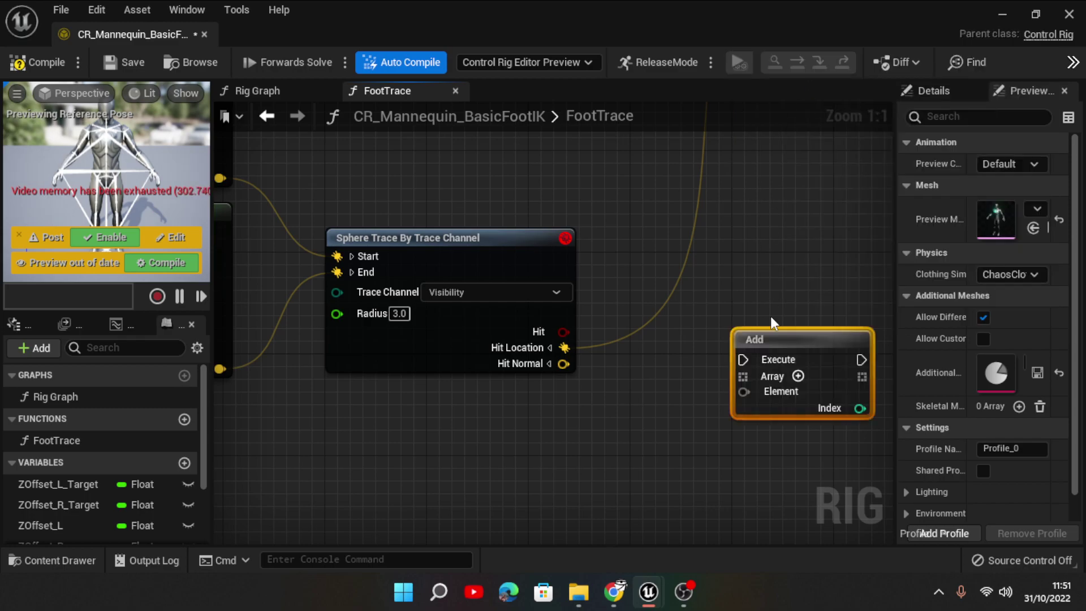
key(ctrl+z)
right_click(783, 335)
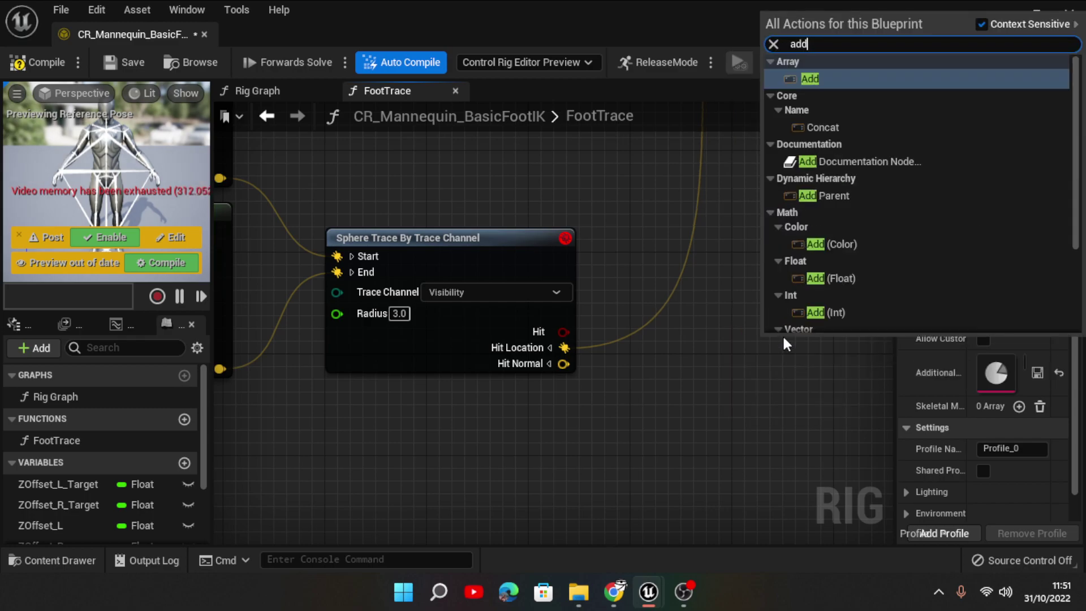
scroll(872, 182, down, 3)
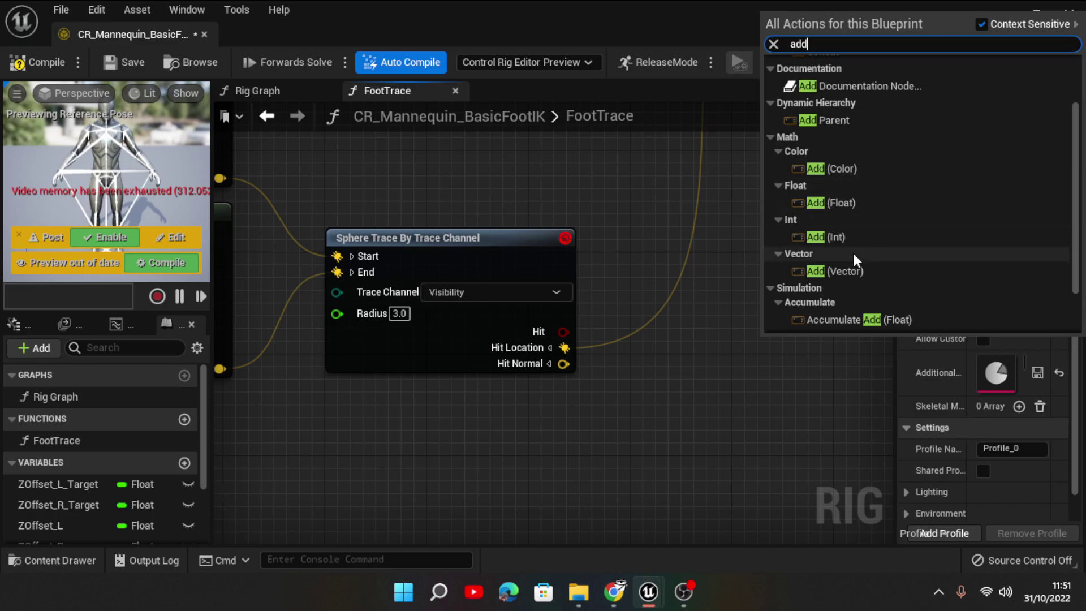
click(843, 271)
mouse_move(837, 352)
mouse_down()
mouse_move(691, 354)
mouse_move(687, 341)
mouse_up()
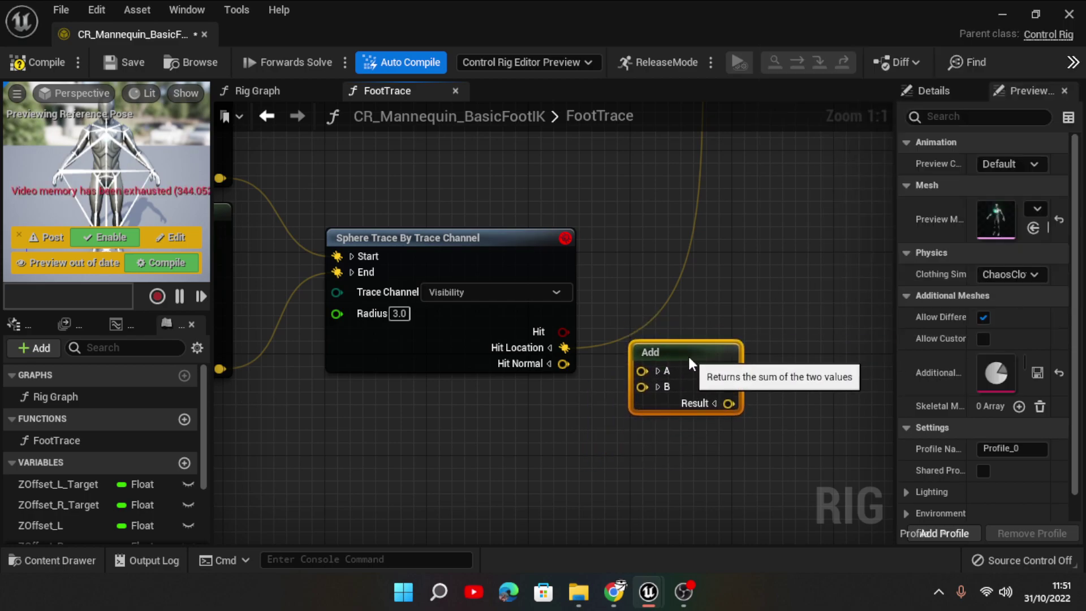
Set the Add node's B.Z input to 5.0
click(657, 387)
click(691, 442)
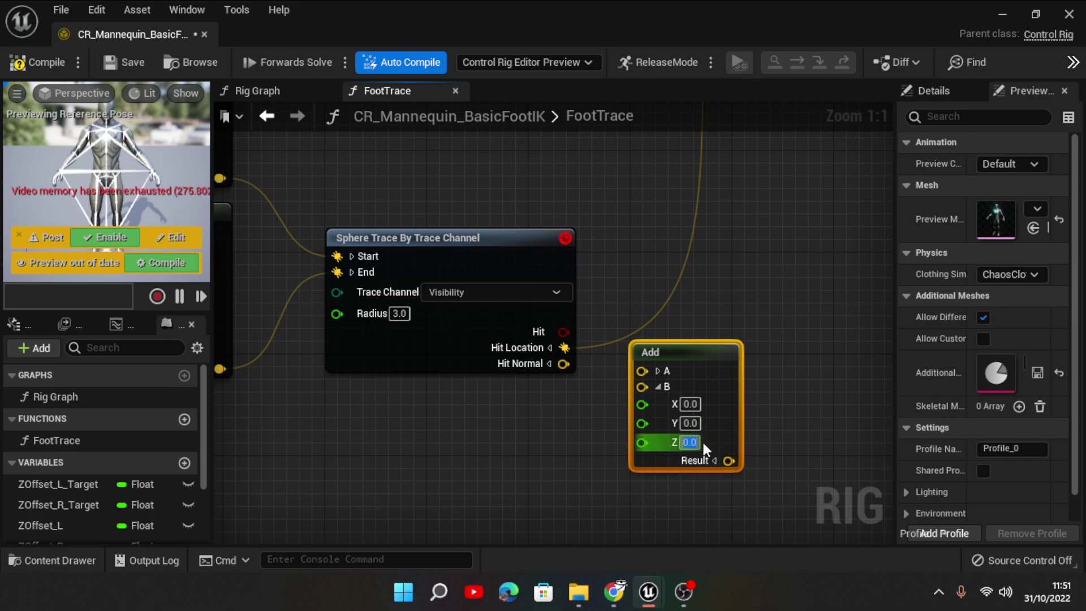
text(5)
key(Return)
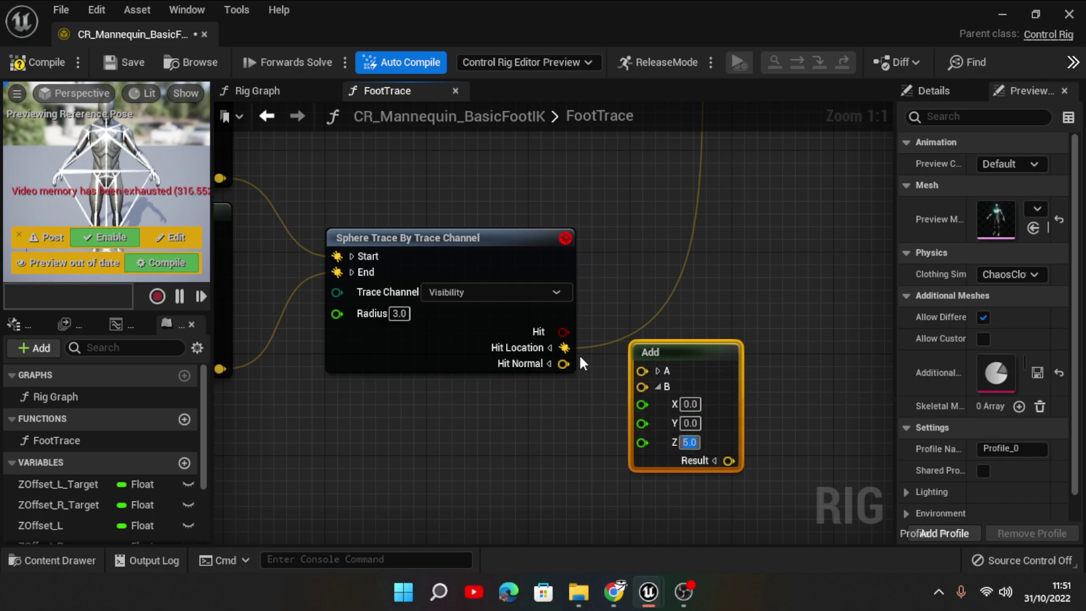
Wire the Add node's Result into the Return node's Offset pin
scroll(557, 433, down, 5)
scroll(556, 433, up, 3)
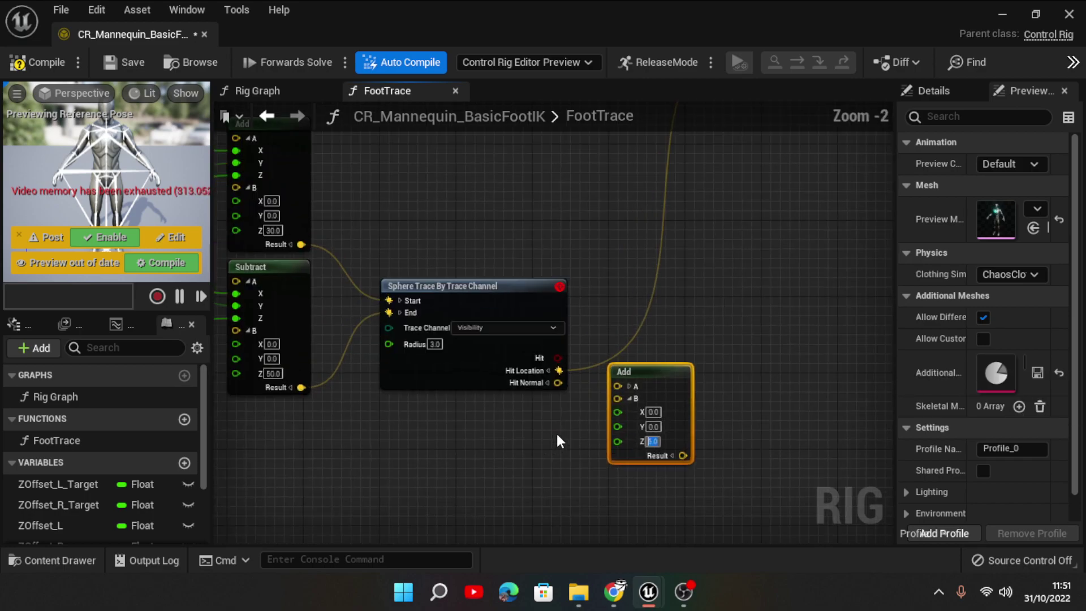
click(572, 368)
mouse_move(579, 383)
mouse_down()
mouse_move(551, 363)
mouse_move(617, 386)
mouse_up()
key(Escape)
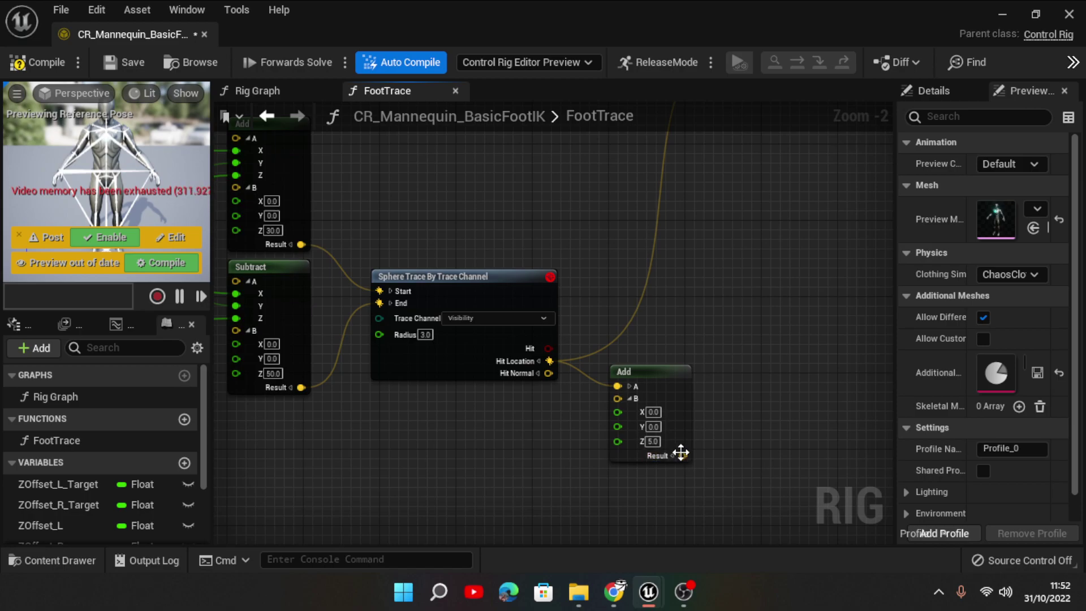
drag(680, 453, 768, 178)
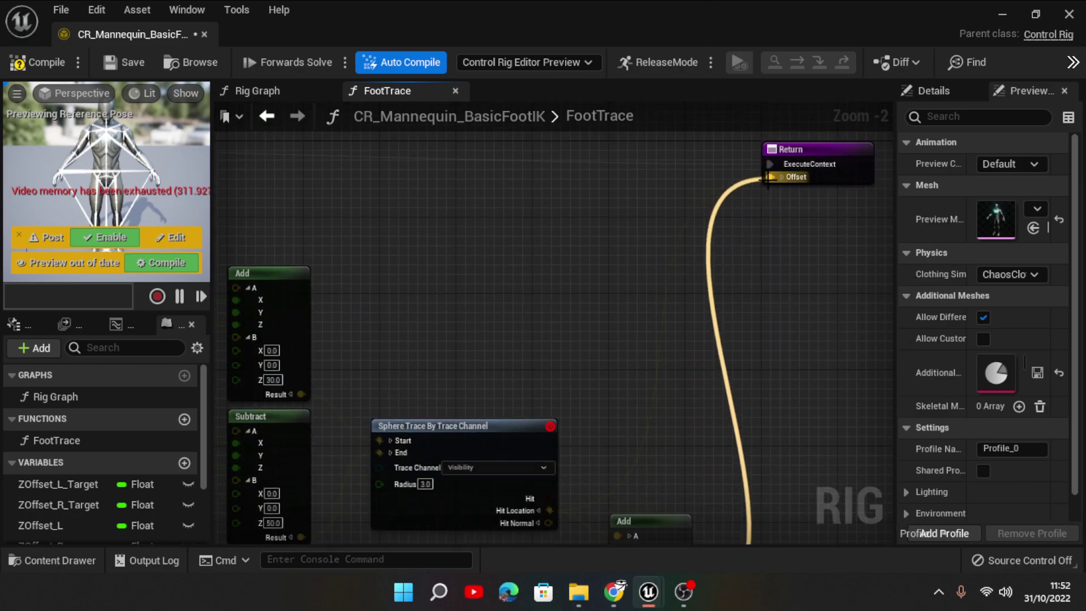
scroll(602, 249, down, 2)
scroll(673, 537, up, 3)
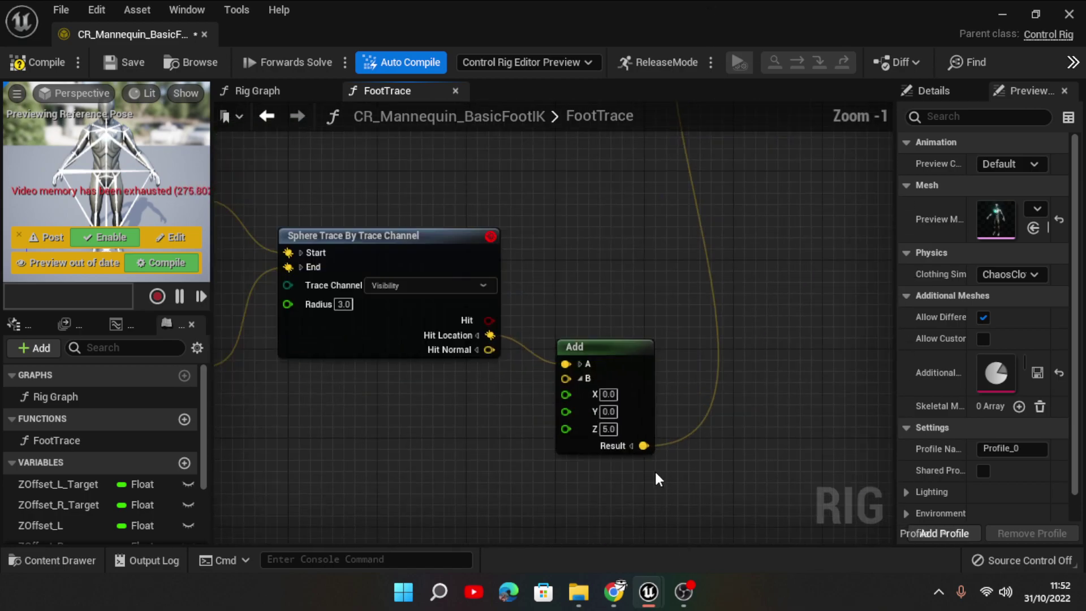
Compile the rig, then walk the skeleton in a Play in New Window session and stop it
click(68, 62)
click(999, 14)
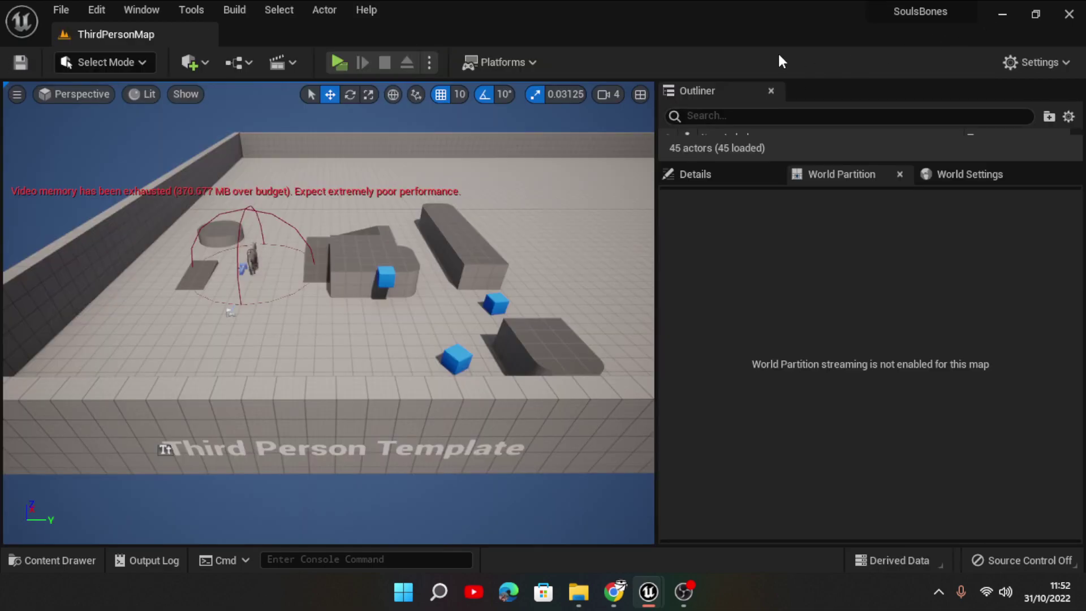
click(338, 62)
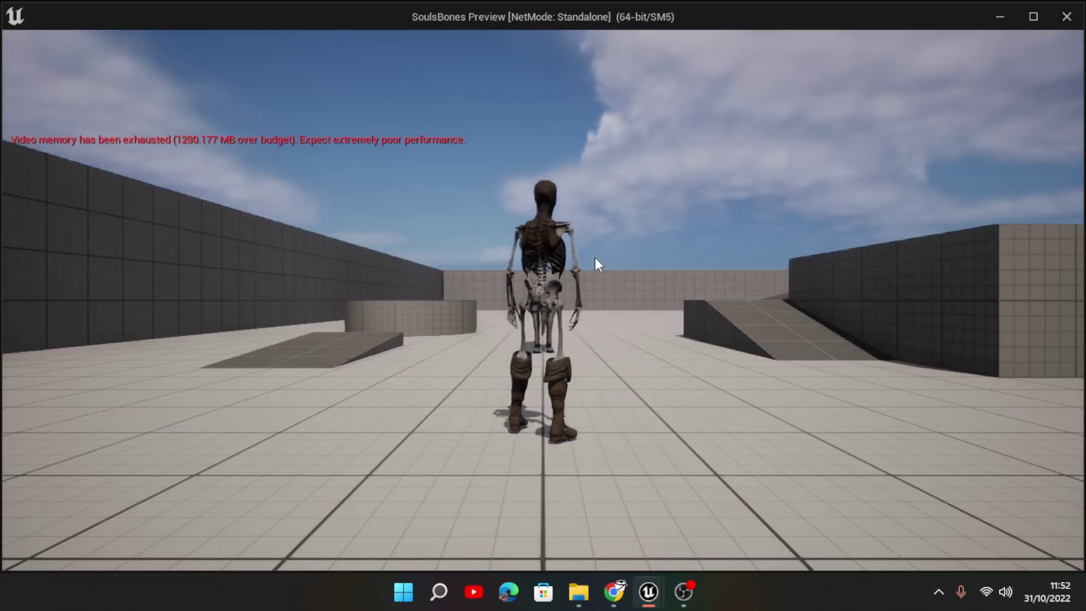
click(595, 259)
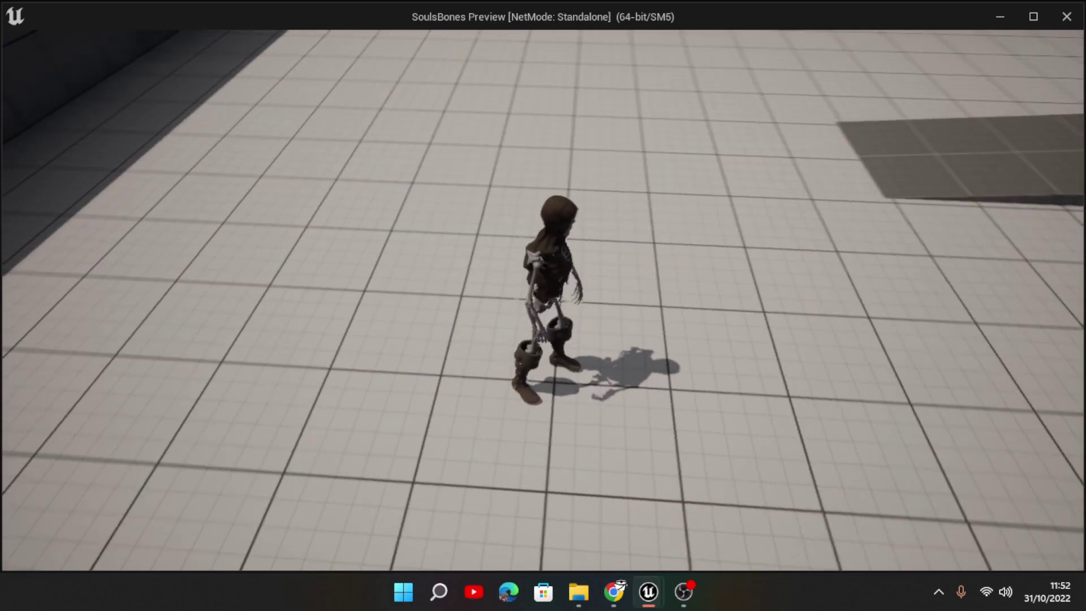
key(w)
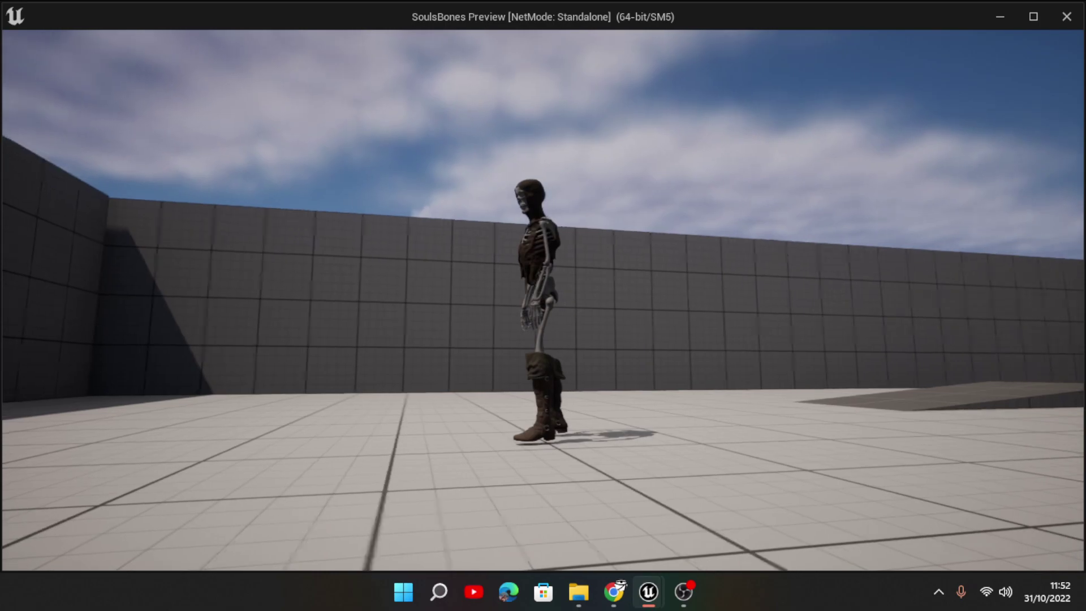
key(Escape)
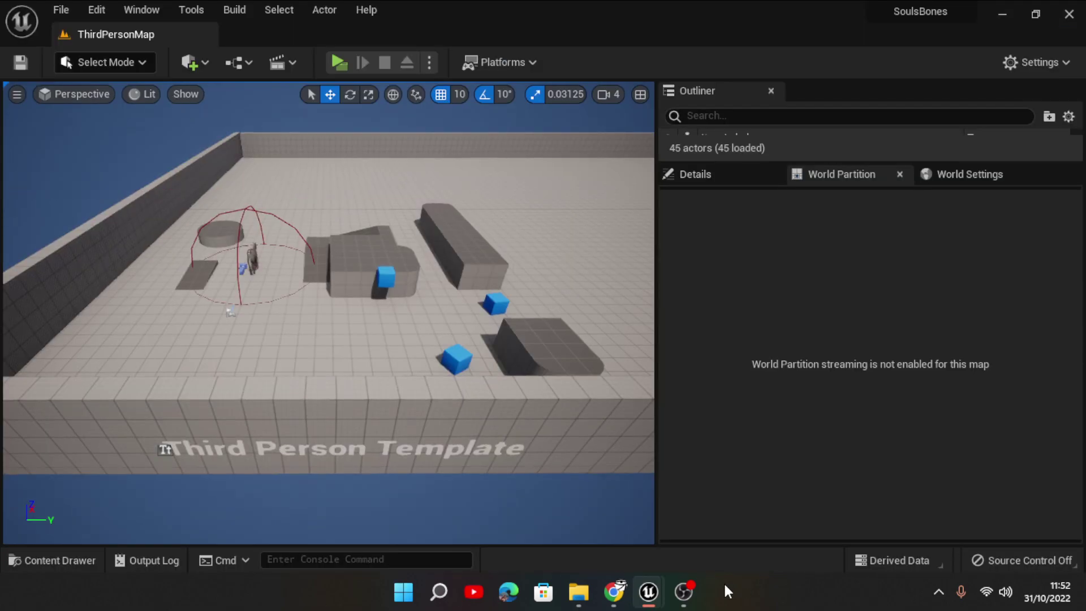
Change the Add node's Z offset to 1.5 in the Control Rig editor, then minimize it
click(662, 594)
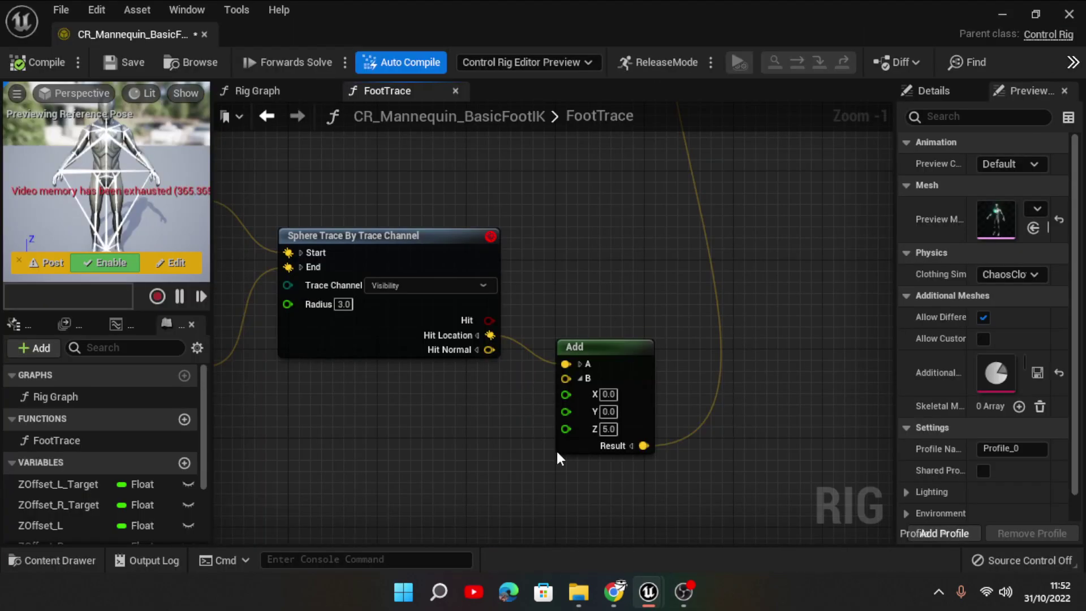
click(614, 431)
text(1.5)
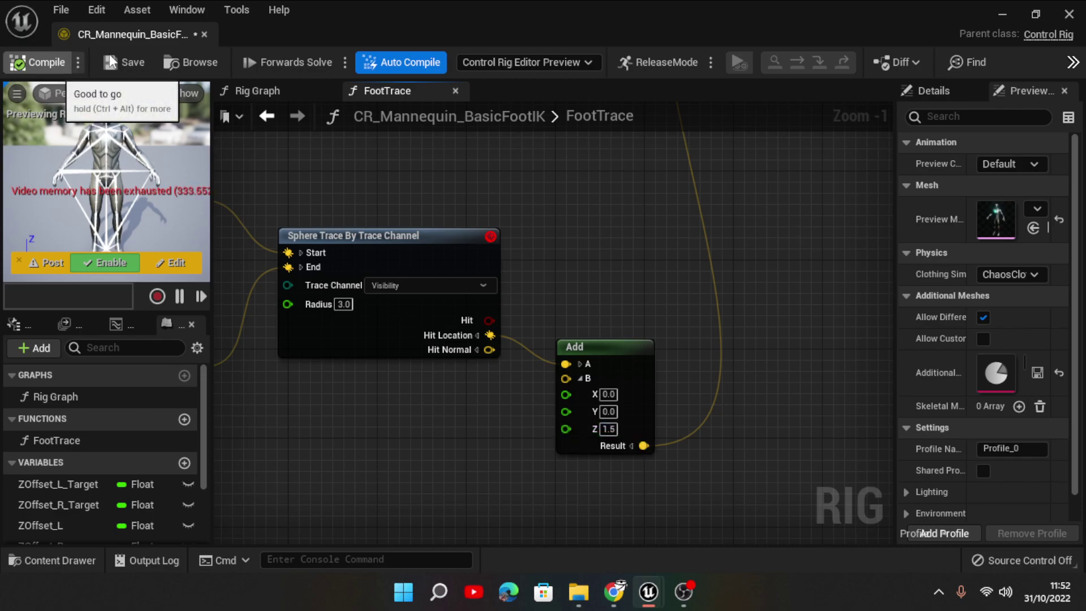
click(1002, 14)
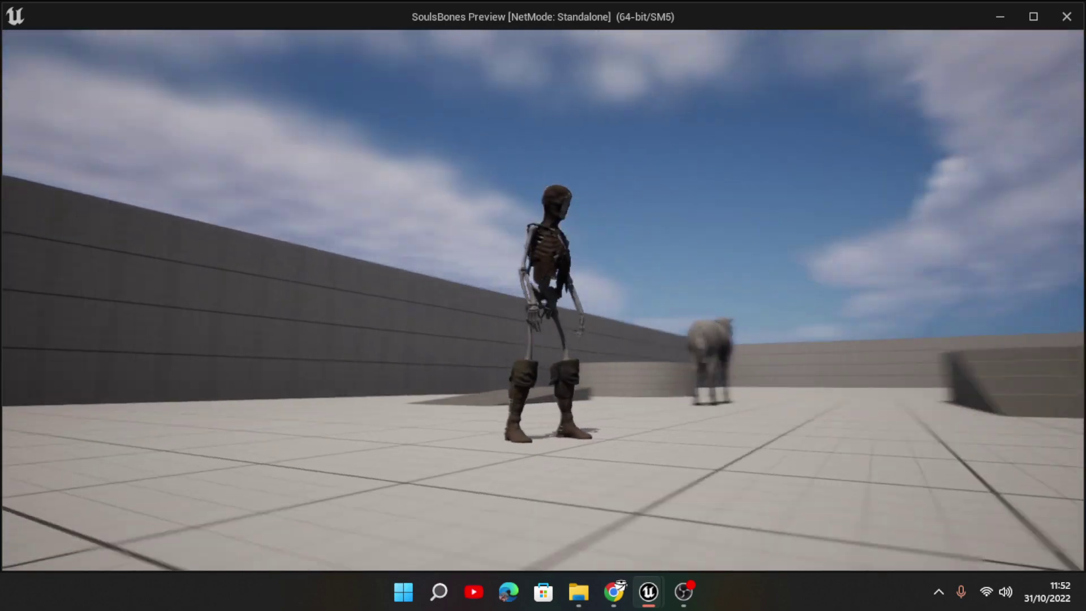
Walk and turn the skeleton with the 1.5 offset, then end the play session
key(w)
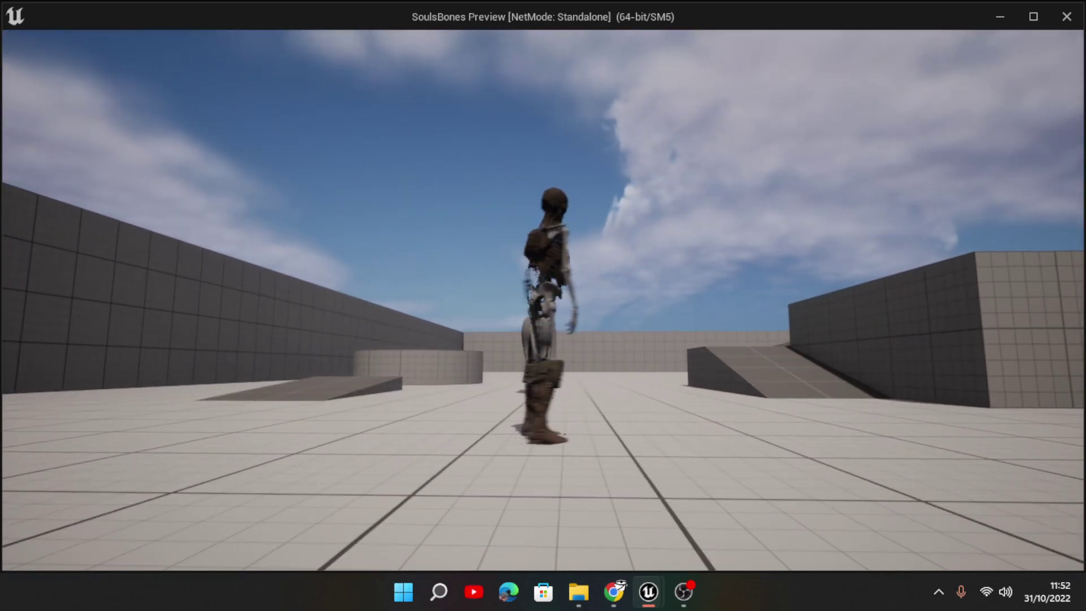
key(d)
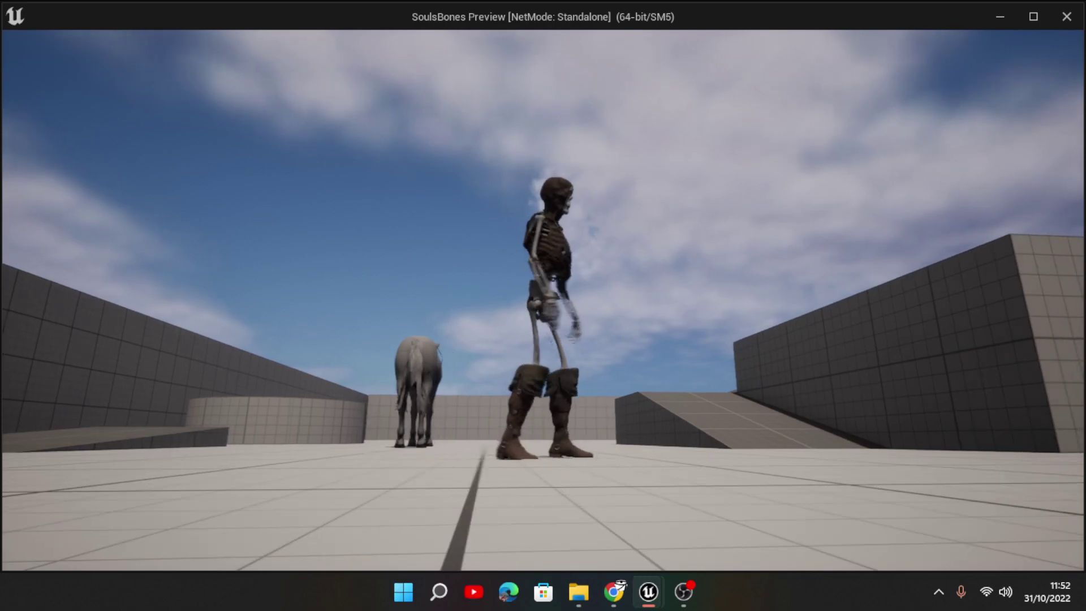
key(Escape)
Raise the Add node's Z offset to 2.0 and start Play in New Window
mouse_move(648, 591)
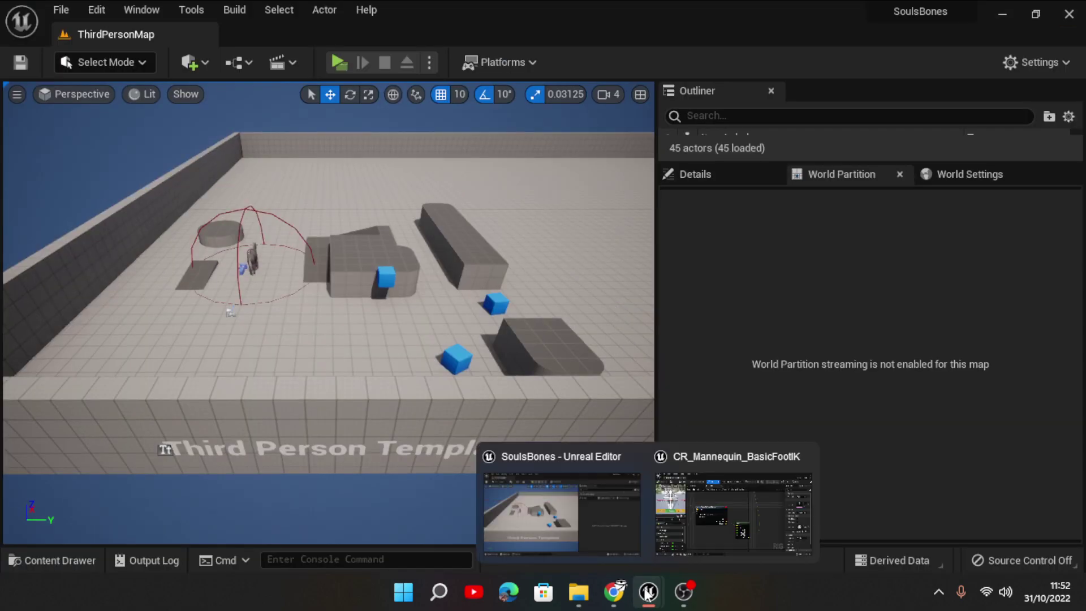
click(769, 478)
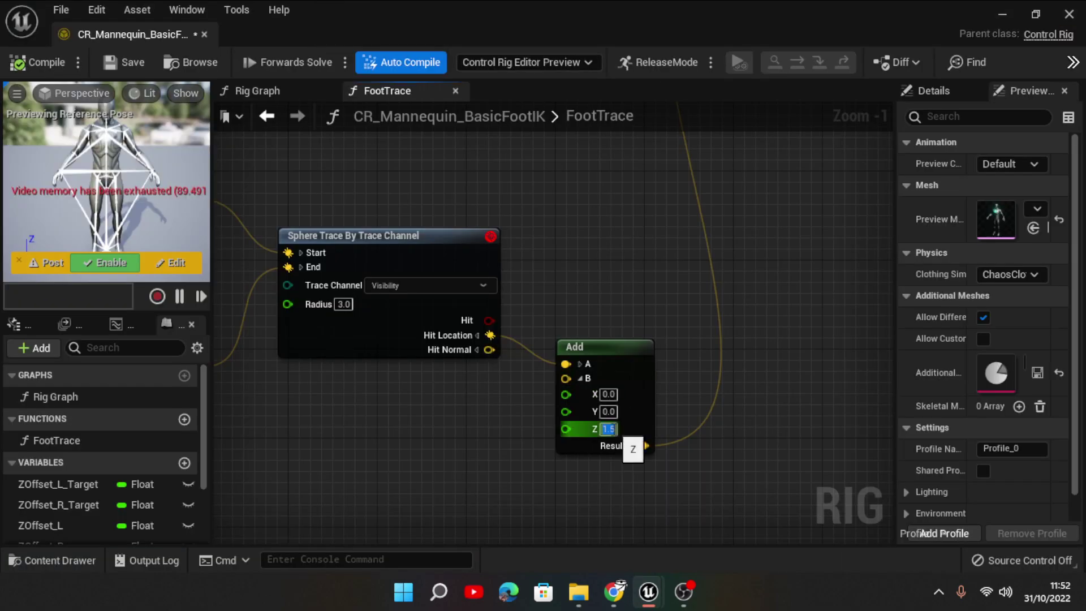
text(2)
click(636, 260)
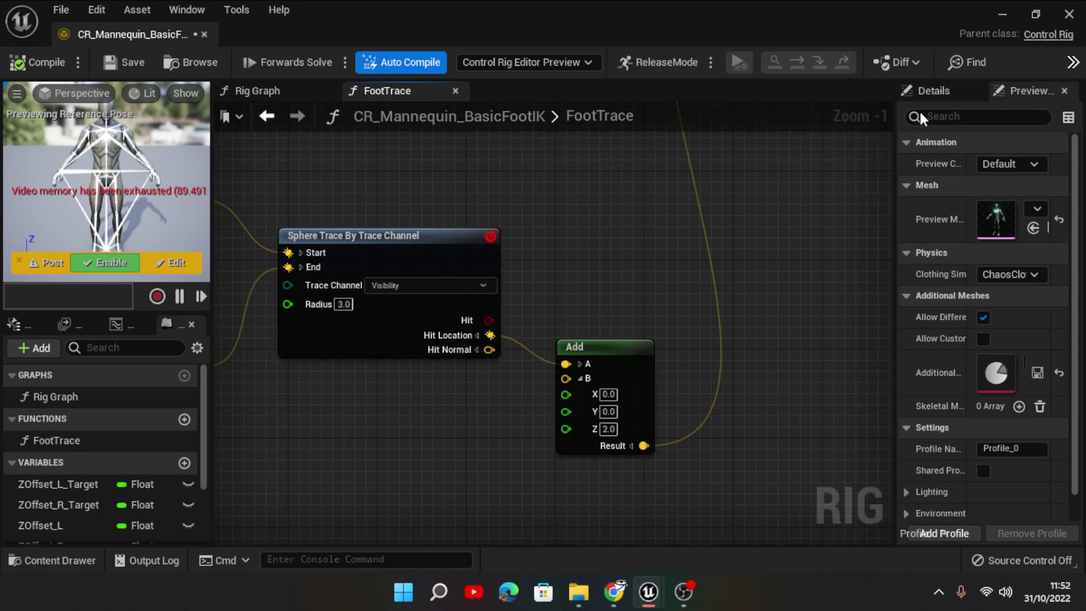
click(1002, 15)
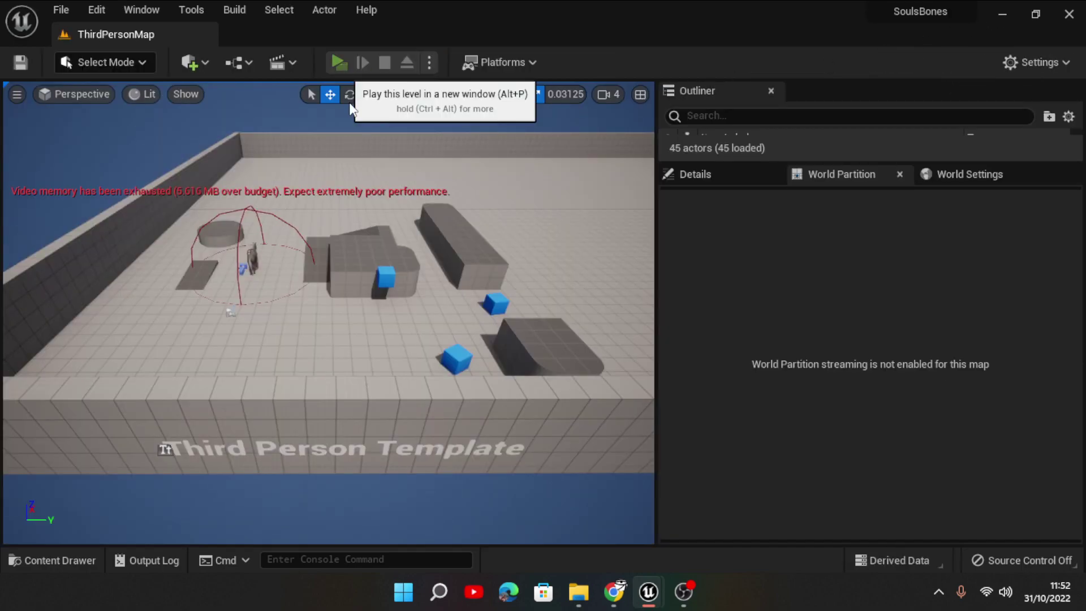
click(339, 63)
Walk the skeleton past the ramp and horse, stop play, and open the Content Drawer
key(w)
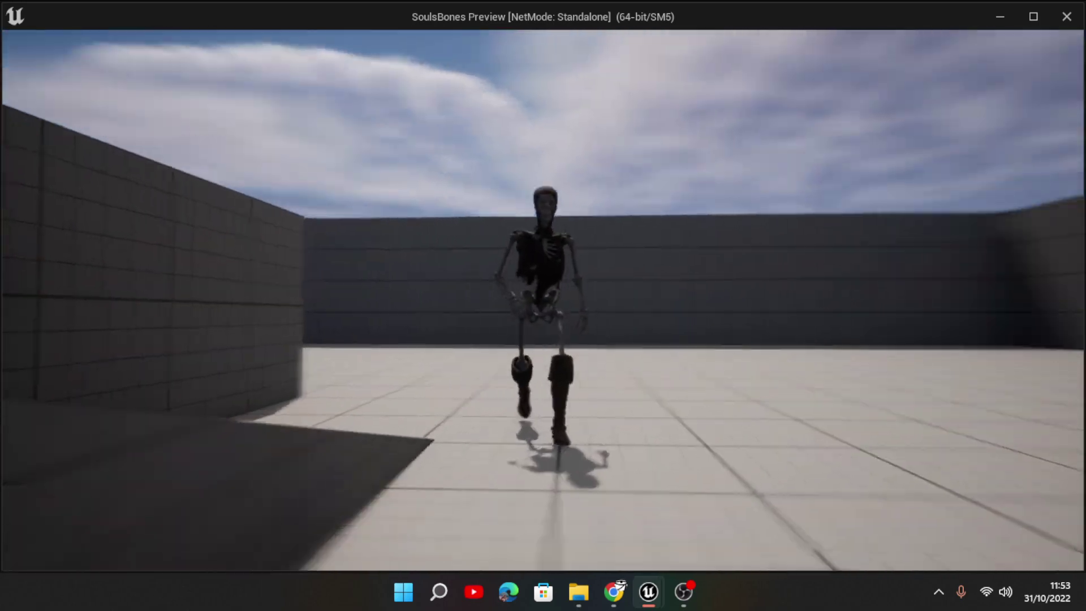
key(a)
key(w)
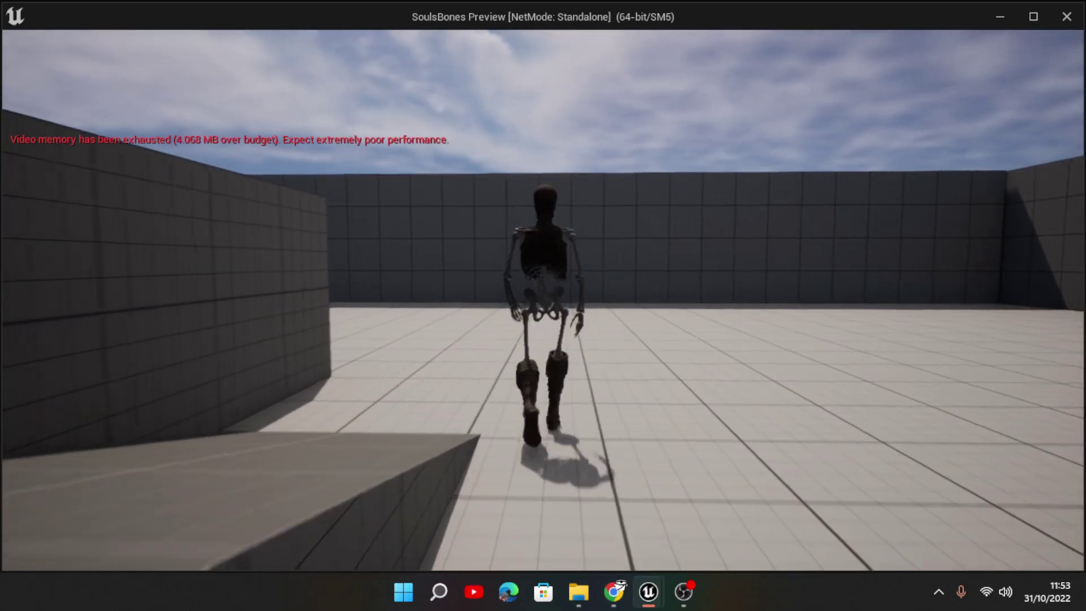
key(s)
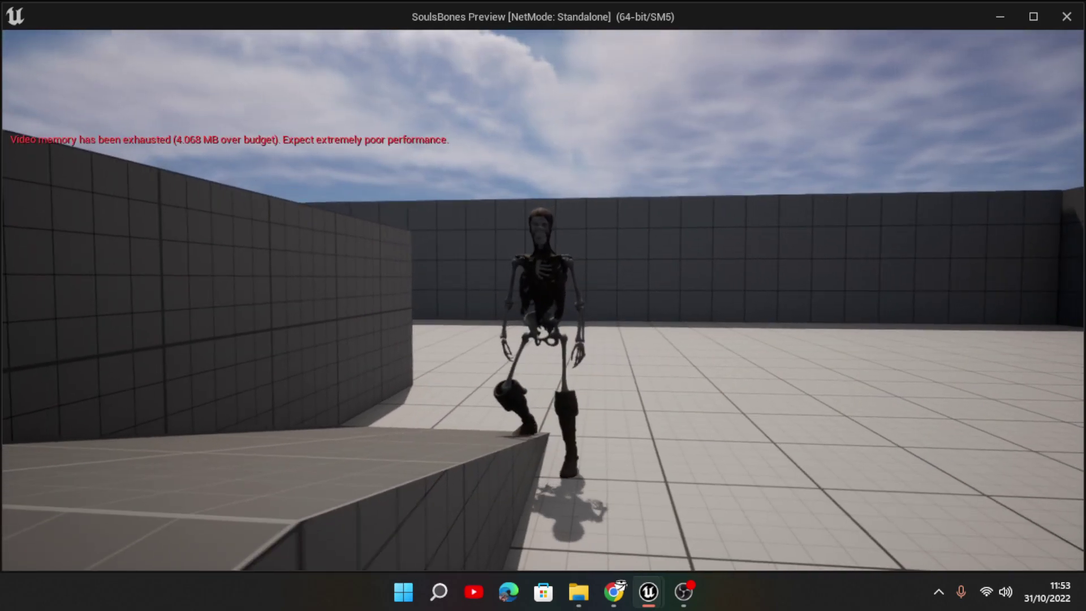
key(d)
key(w)
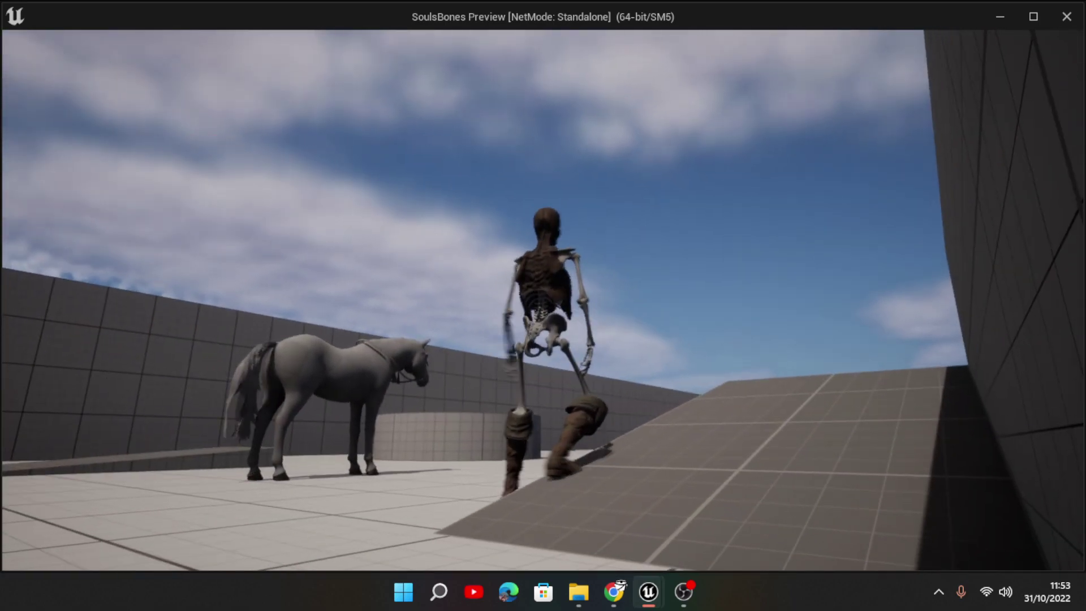
key(a)
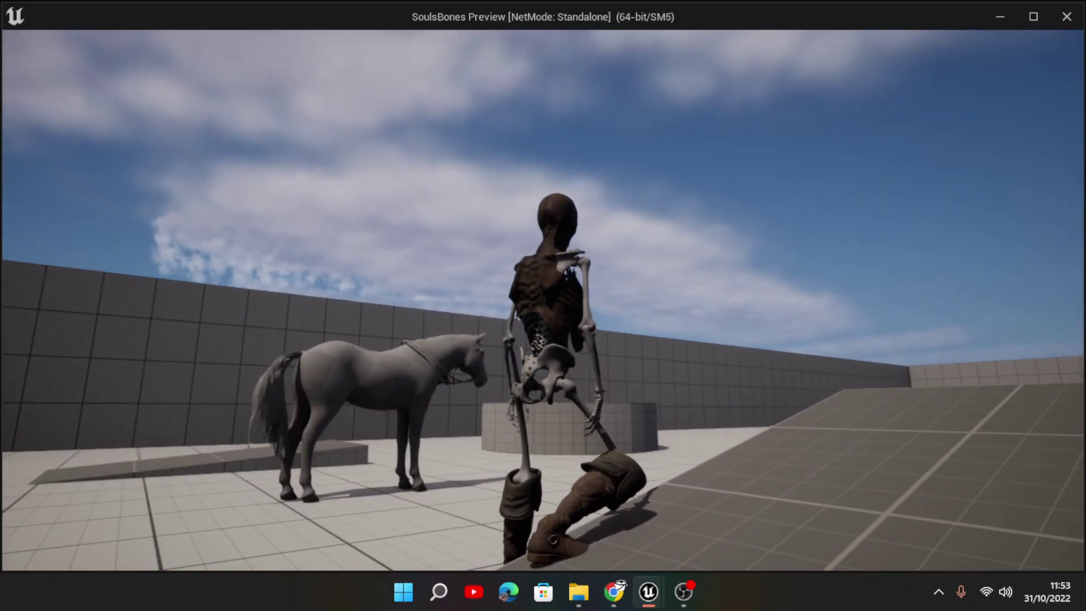
key(Escape)
click(52, 559)
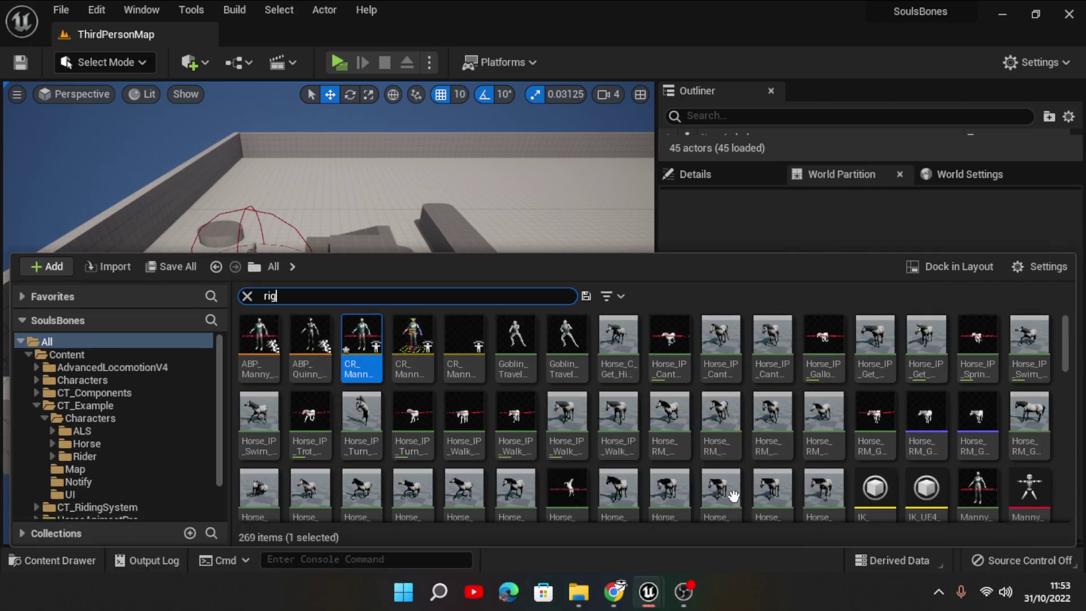
Reopen CR_Mannequin_BasicFootIK and return from FootTrace to the main Rig Graph
click(650, 600)
scroll(555, 195, down, 3)
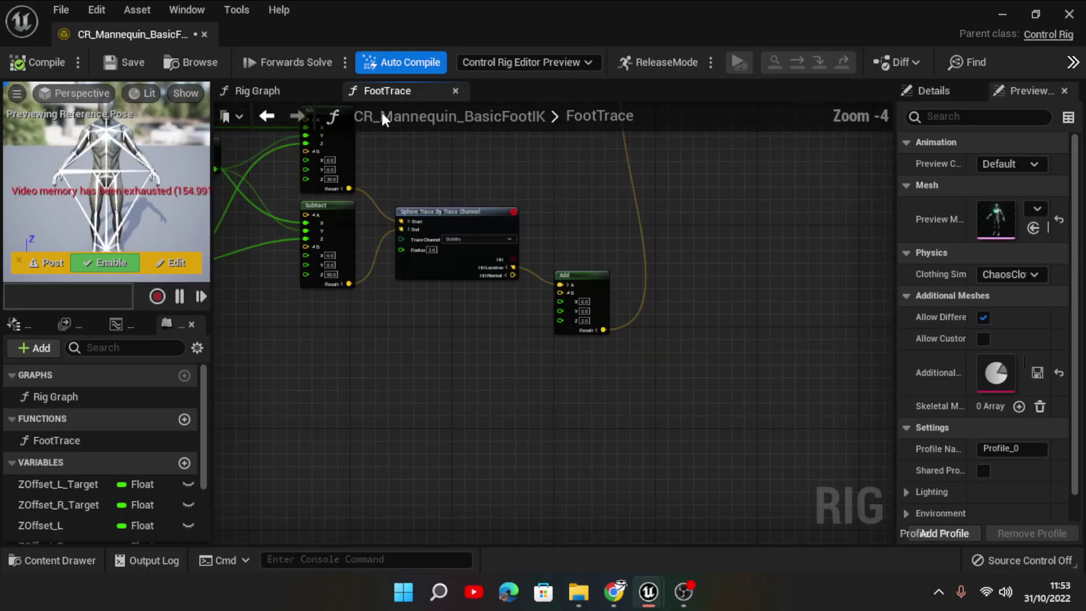
click(456, 91)
scroll(697, 291, down, 10)
scroll(739, 238, up, 1)
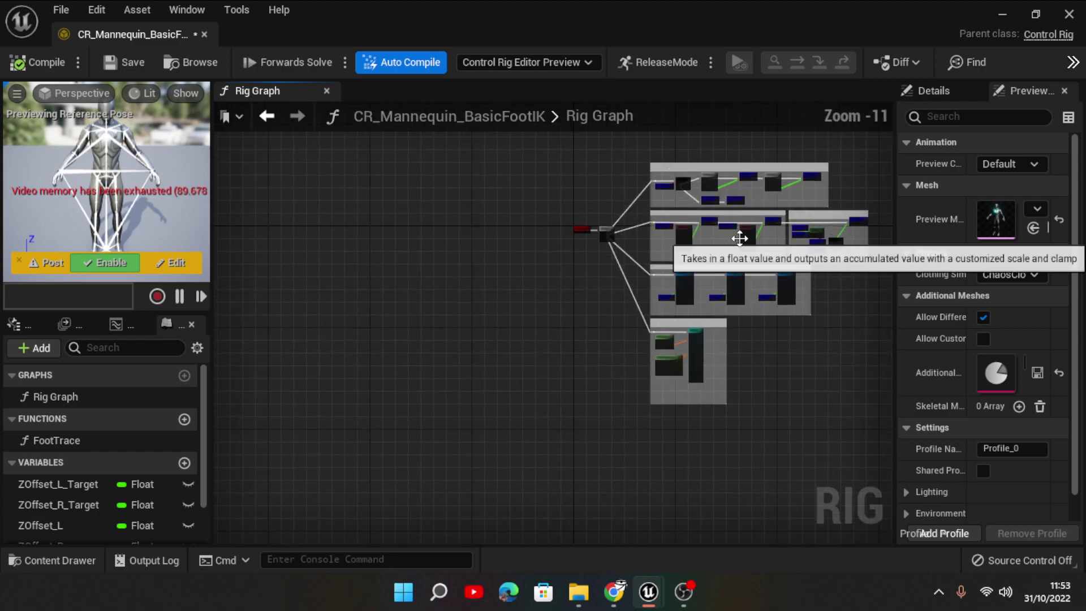
scroll(682, 253, up, 3)
scroll(578, 250, up, 3)
scroll(527, 252, up, 3)
scroll(555, 259, up, 3)
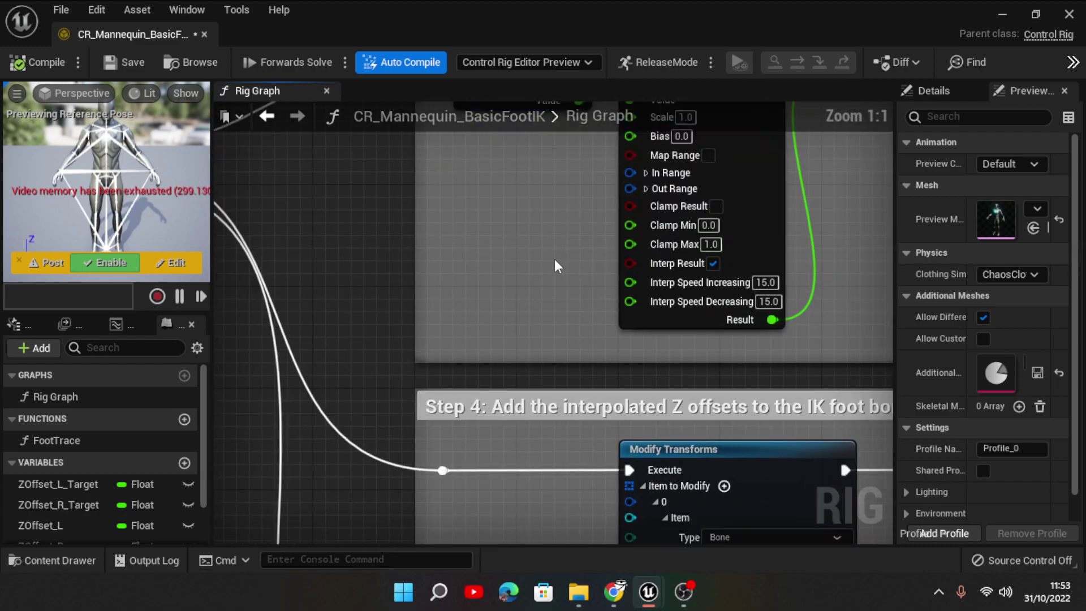
scroll(554, 260, down, 3)
scroll(549, 432, up, 1)
scroll(563, 441, up, 2)
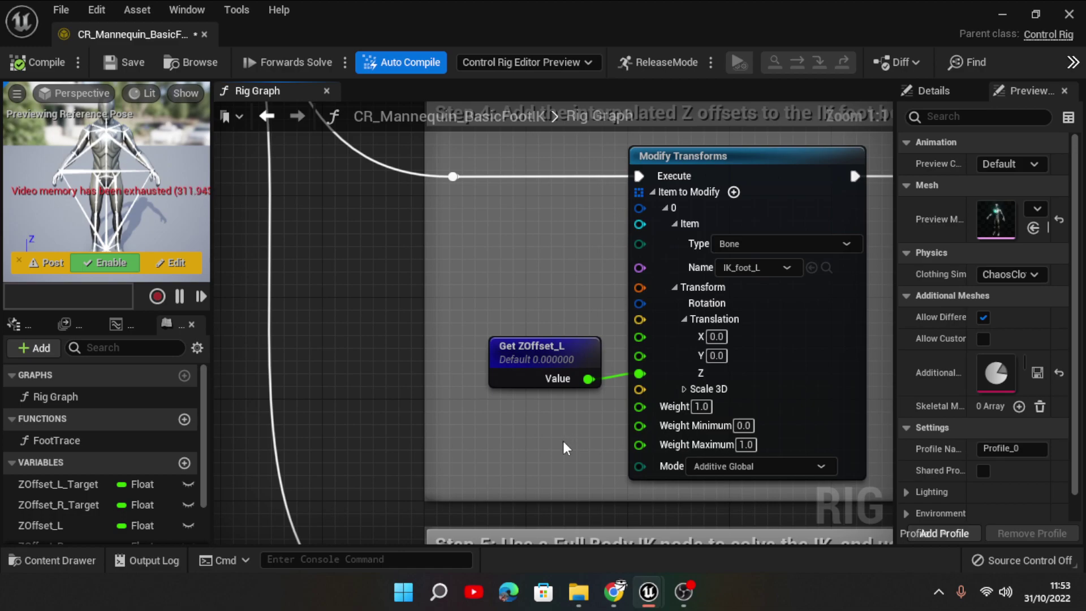
Add a vector Add node and rearrange it beside Get ZOffset_L
right_click(558, 447)
text(+)
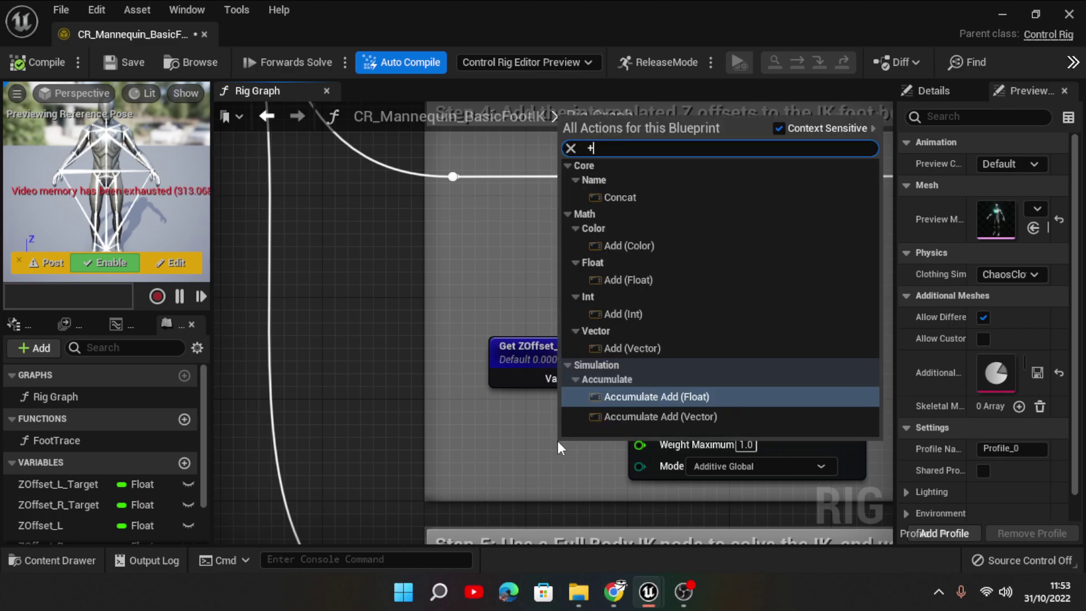
click(654, 349)
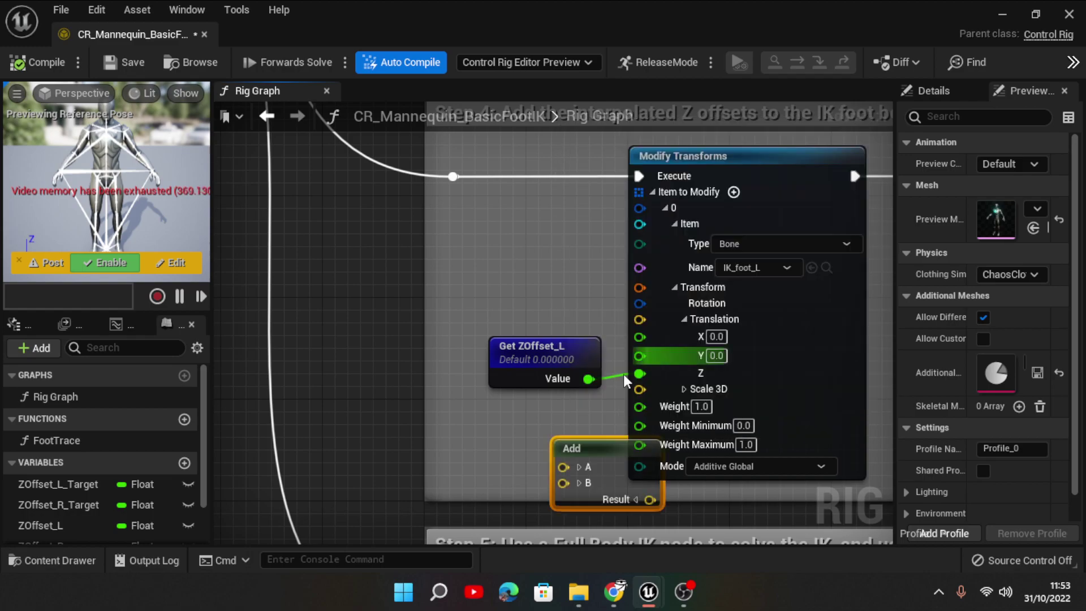
drag(594, 447, 518, 409)
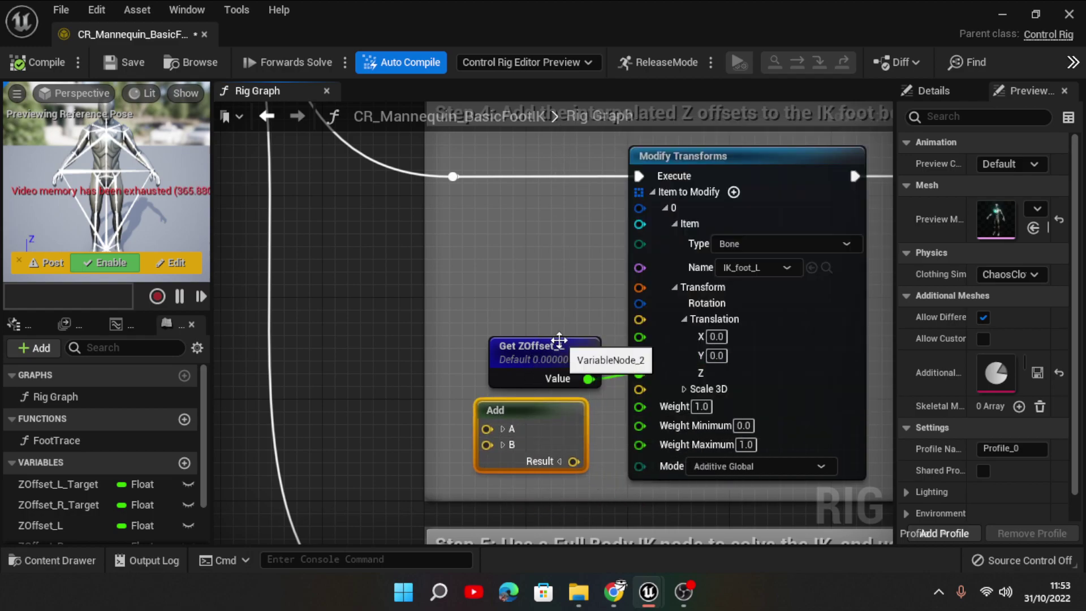
drag(559, 340, 508, 315)
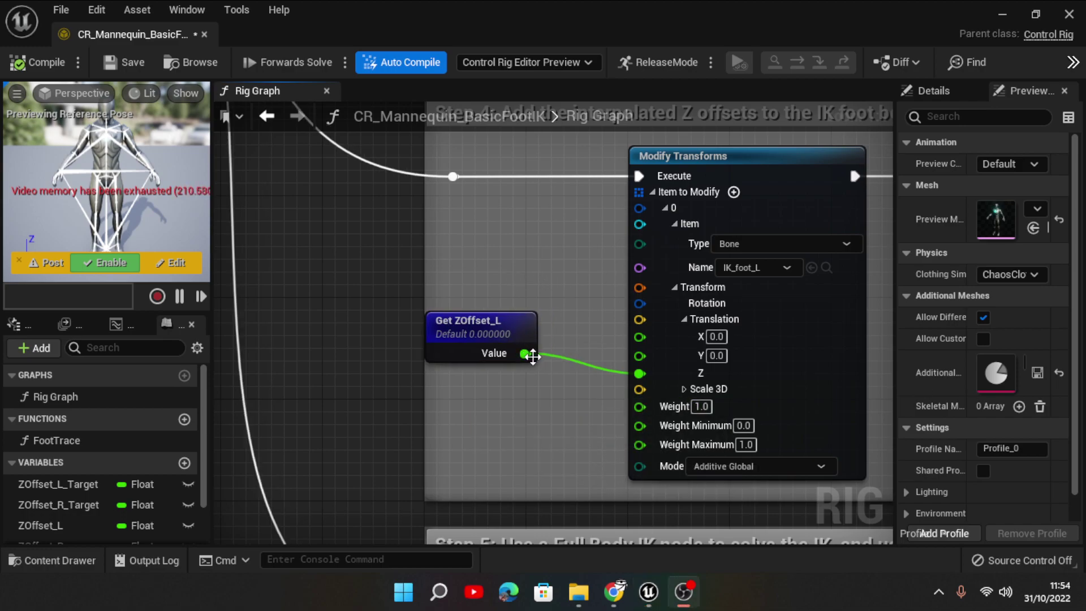
Insert a float Add node after ZOffset_L and wire its Result into IK_foot_L's Z translation
drag(532, 356, 537, 429)
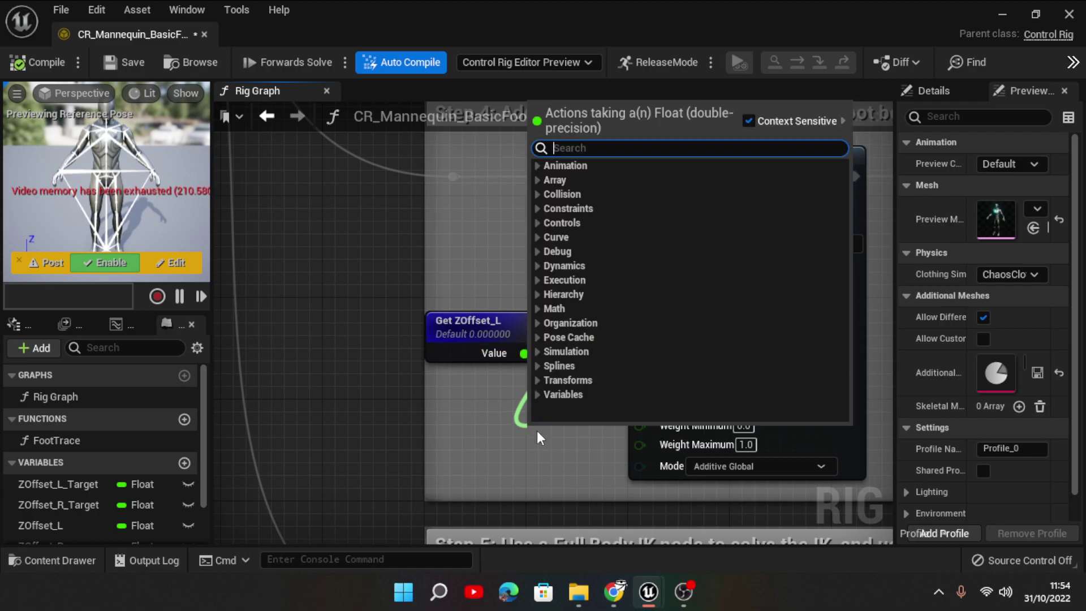
text(+)
click(652, 197)
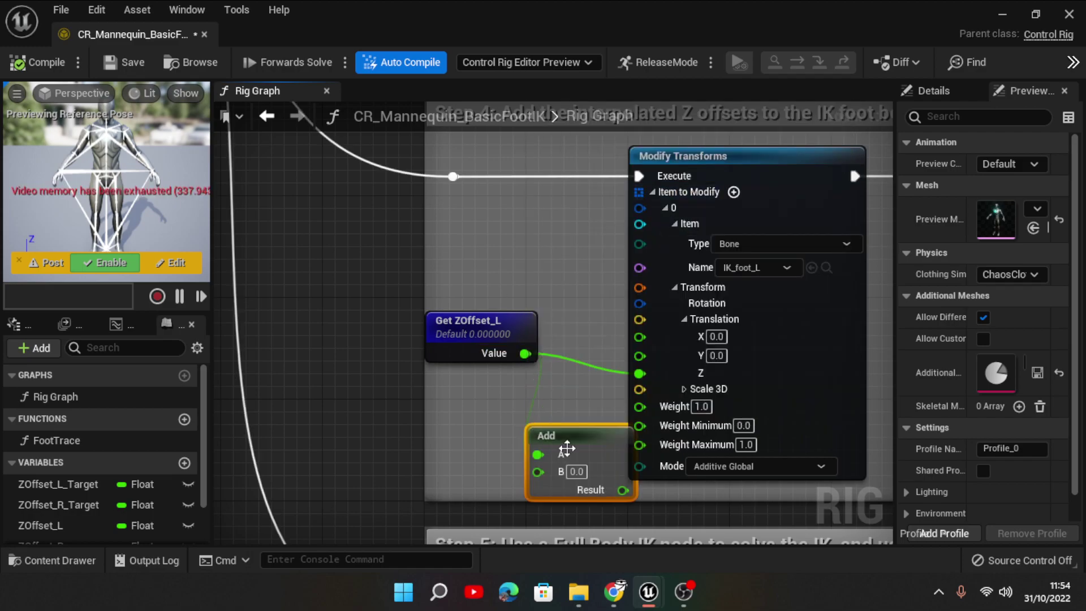
drag(567, 449, 516, 424)
drag(572, 465, 640, 373)
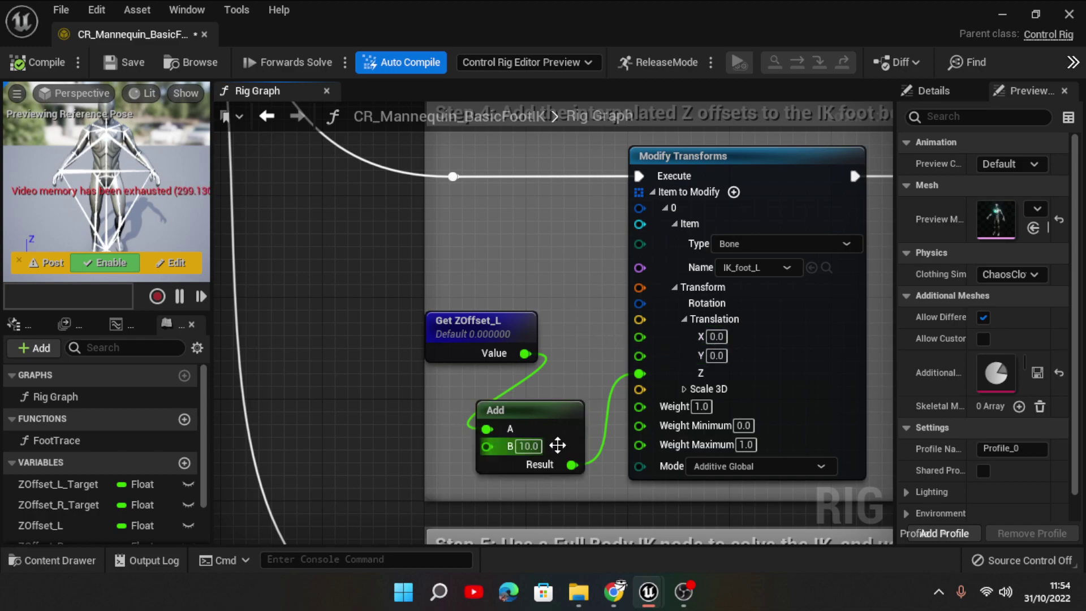
Playtest the 10.0 foot offset by running the skeleton around the level, then stop
click(1004, 14)
click(348, 62)
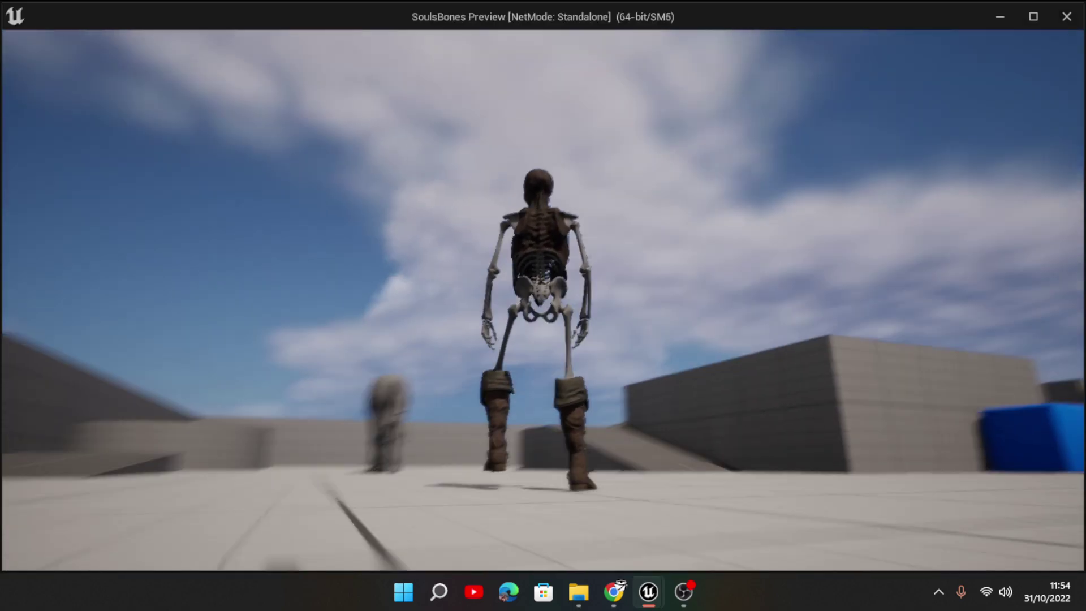
key(d)
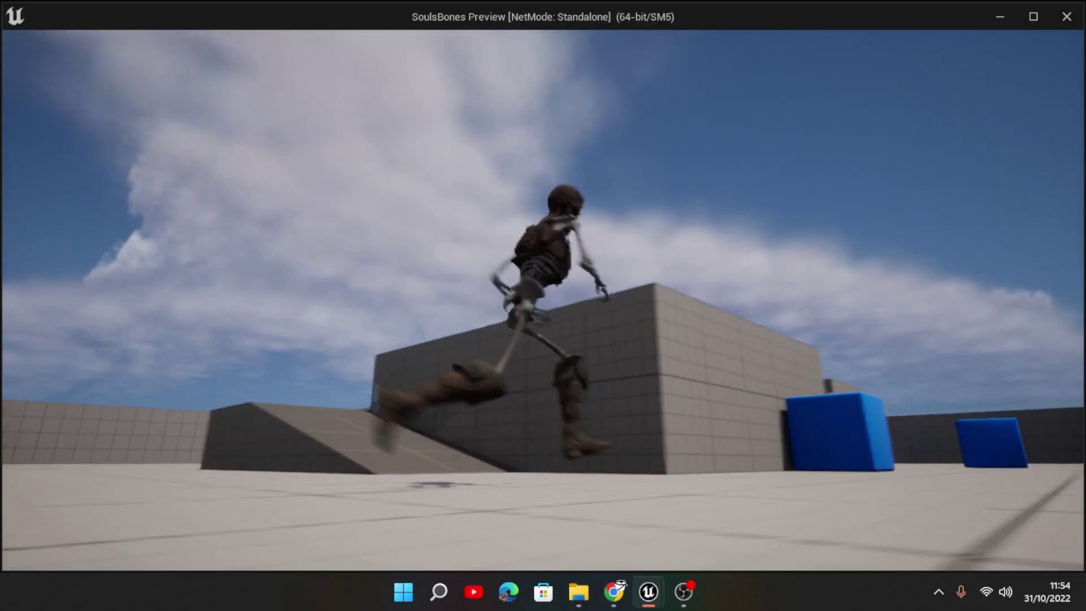
key(s)
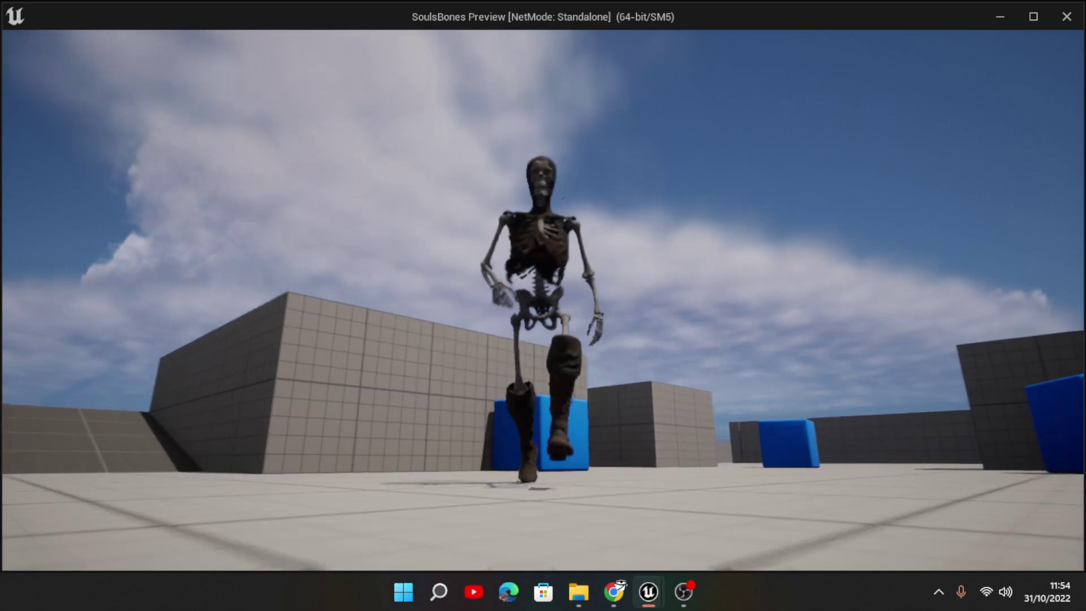
key(a)
key(Escape)
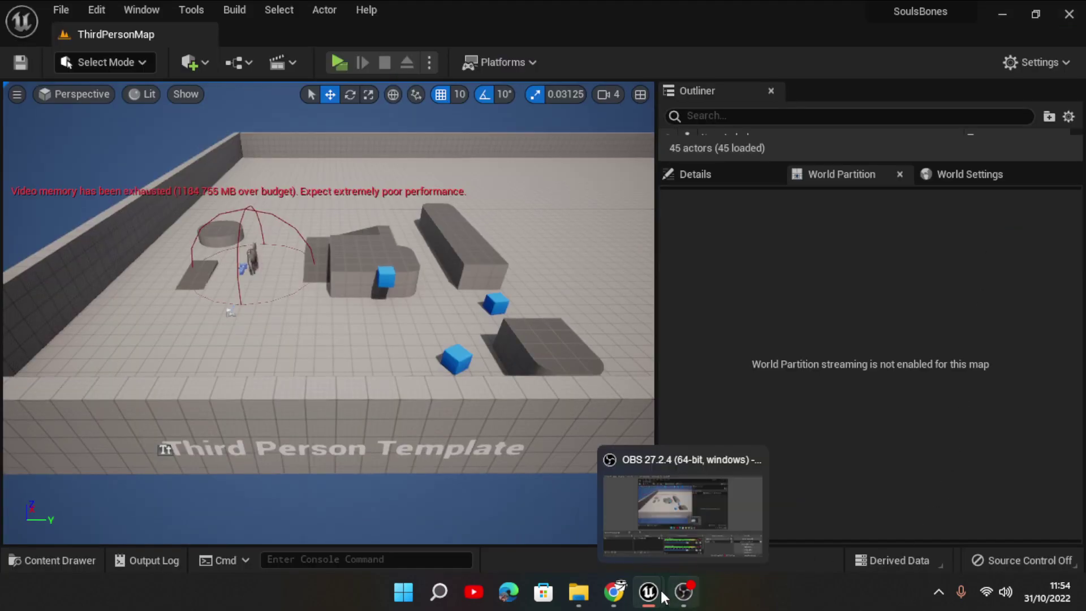
Change the Add node's B value from 10.0 to 3
mouse_move(648, 592)
click(686, 494)
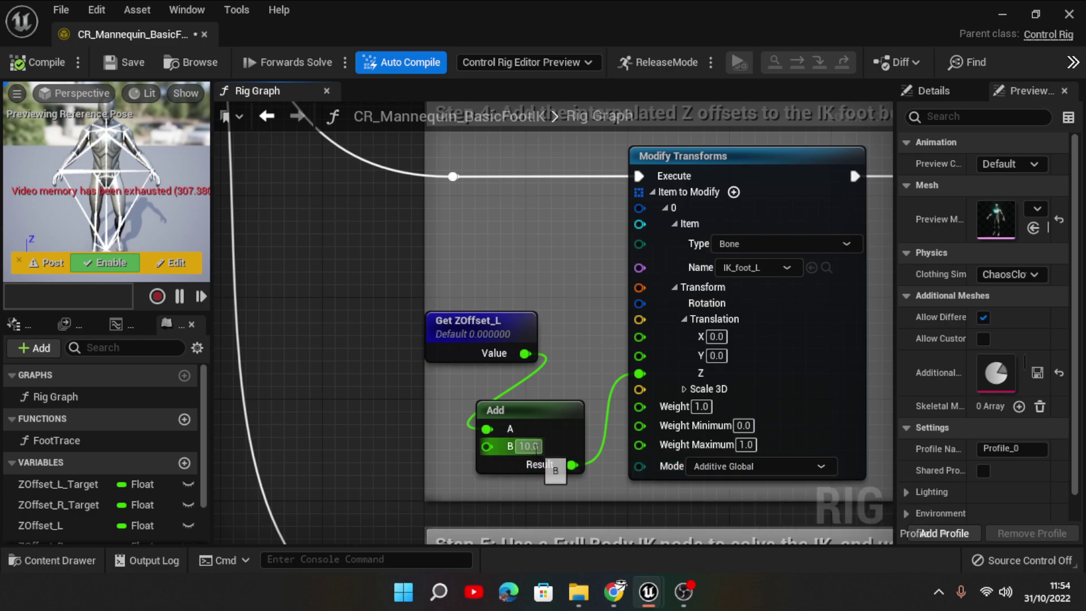
click(529, 446)
text(3)
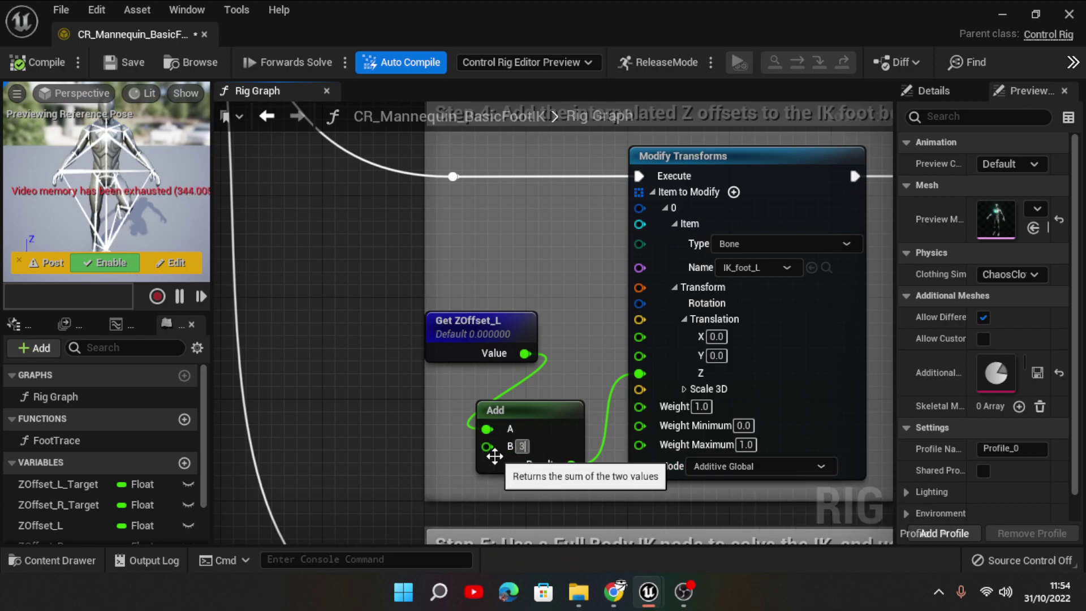
Test the offset of 3 in a new play window, then stop the preview
click(1003, 14)
click(336, 62)
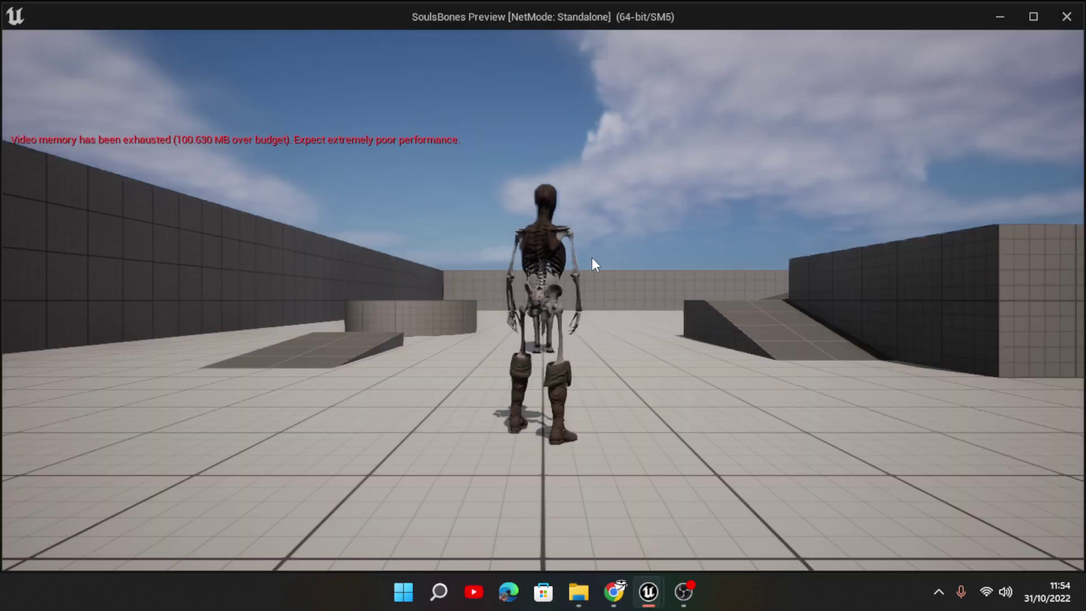
click(592, 256)
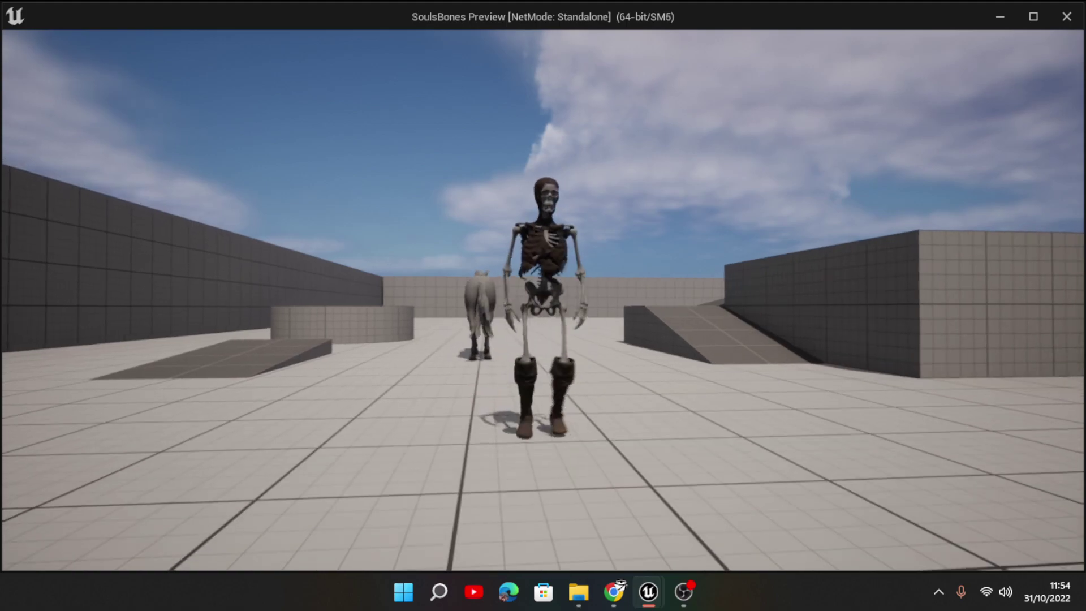
key(Escape)
mouse_move(646, 591)
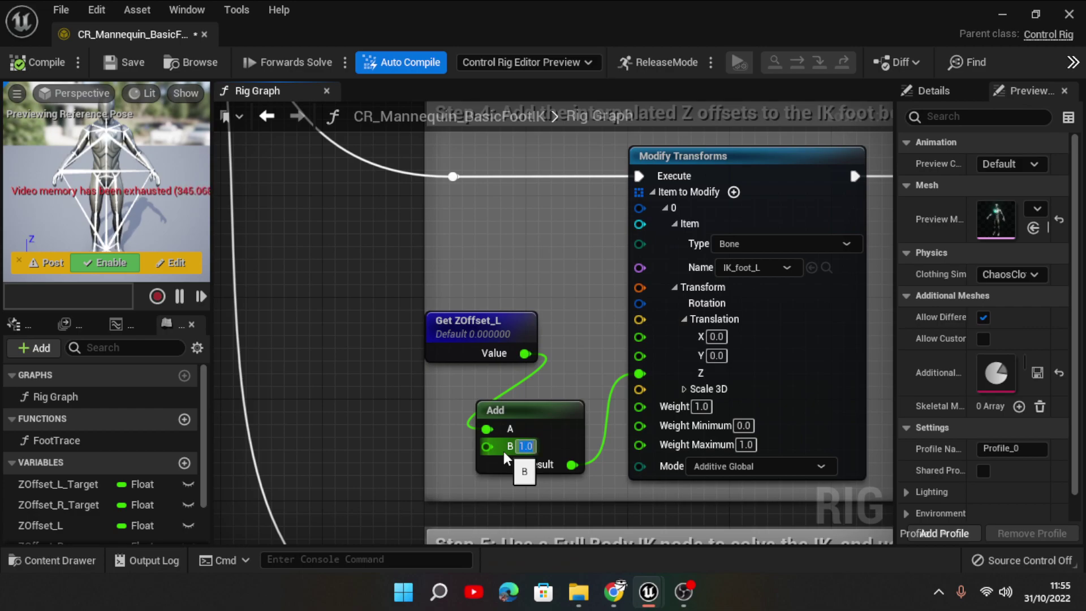
Set the Add node's B to 1.0 and launch a new play session
click(522, 446)
click(1002, 14)
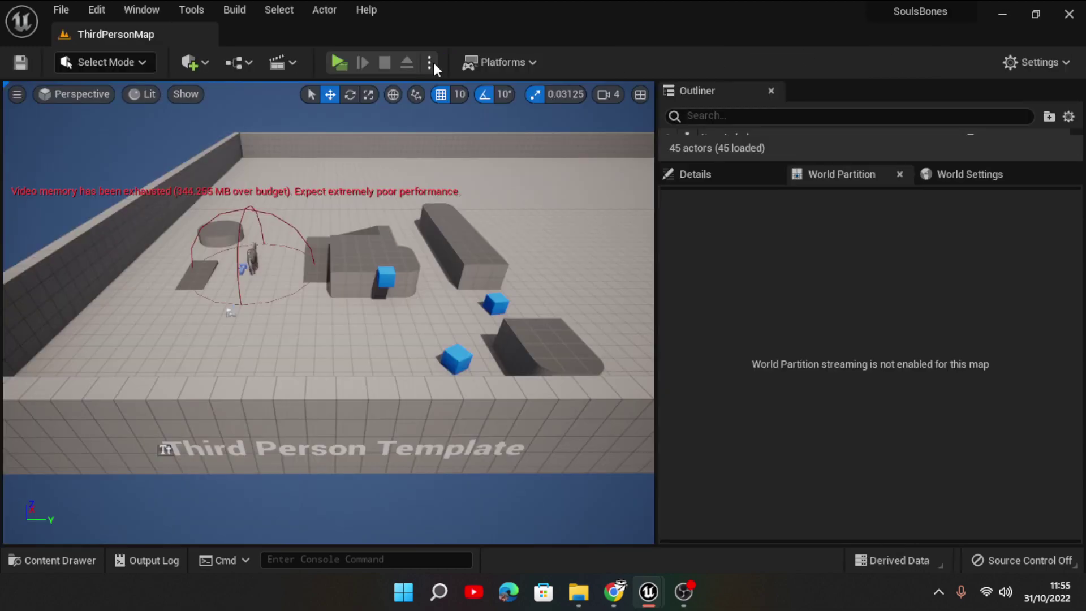
click(337, 63)
click(605, 346)
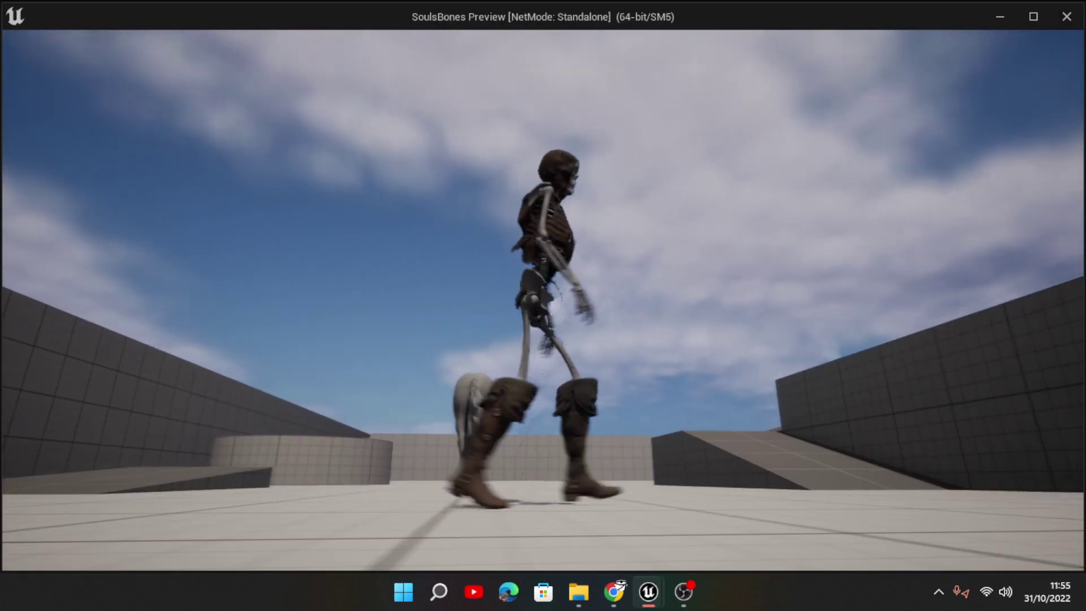
Walk the skeleton up the ramp to check its feet, then stop the game
key(w)
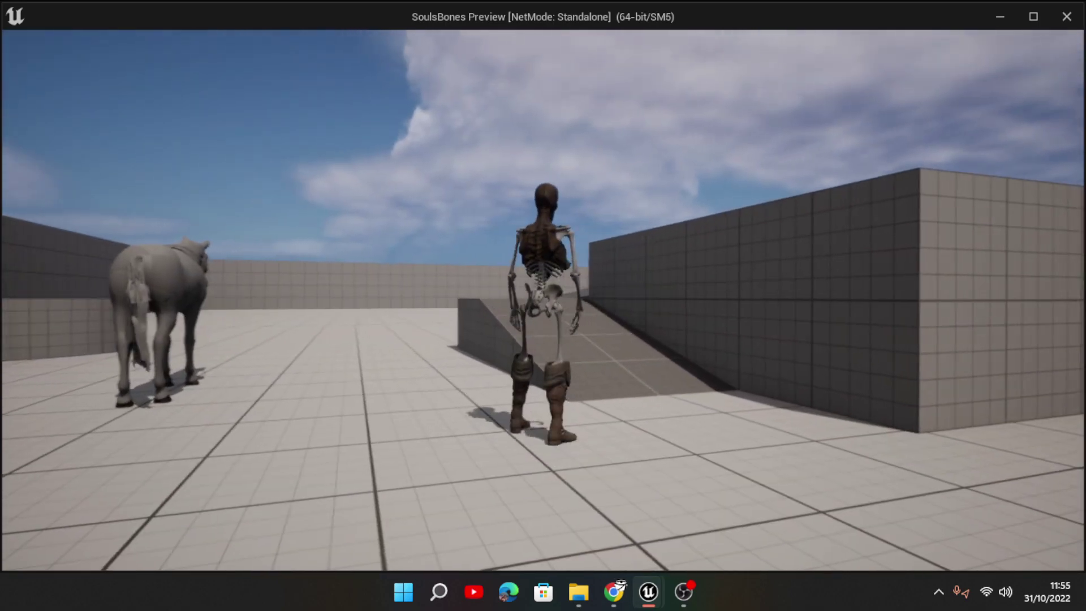
key(w)
key(w)
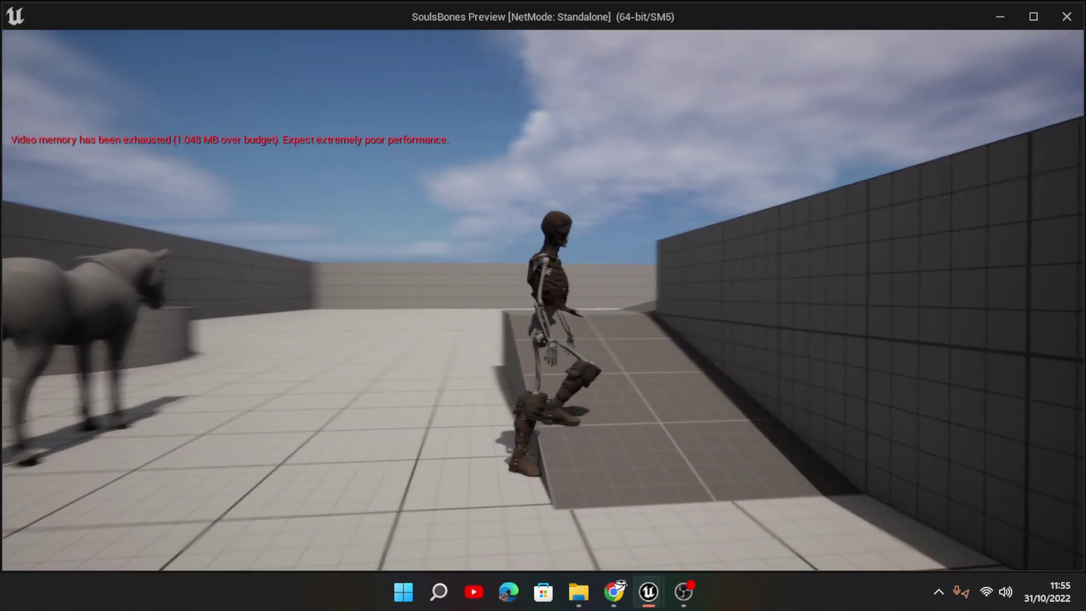
key(w)
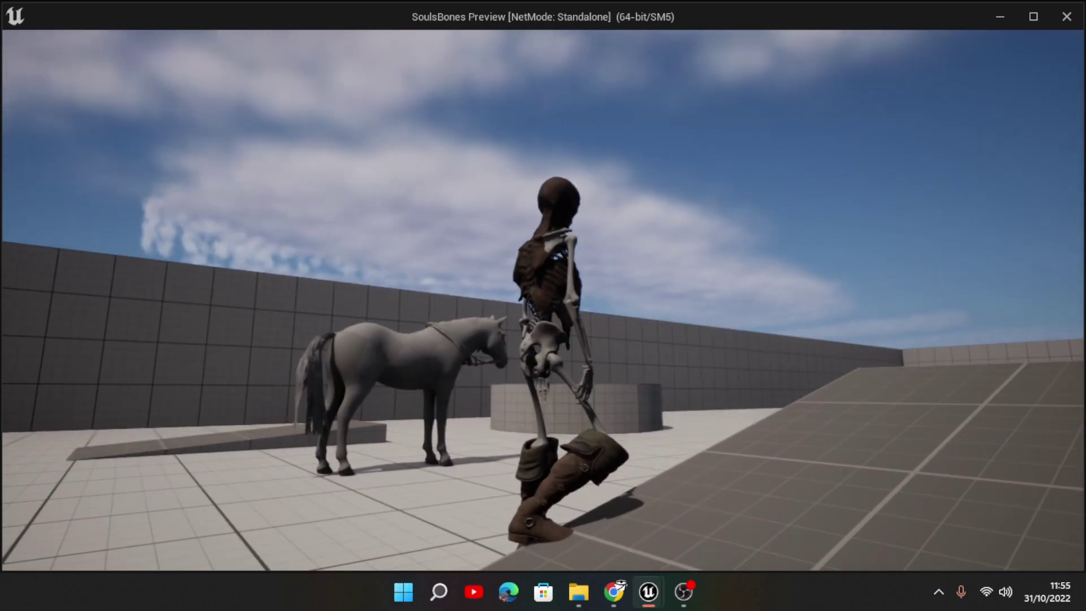
key(Escape)
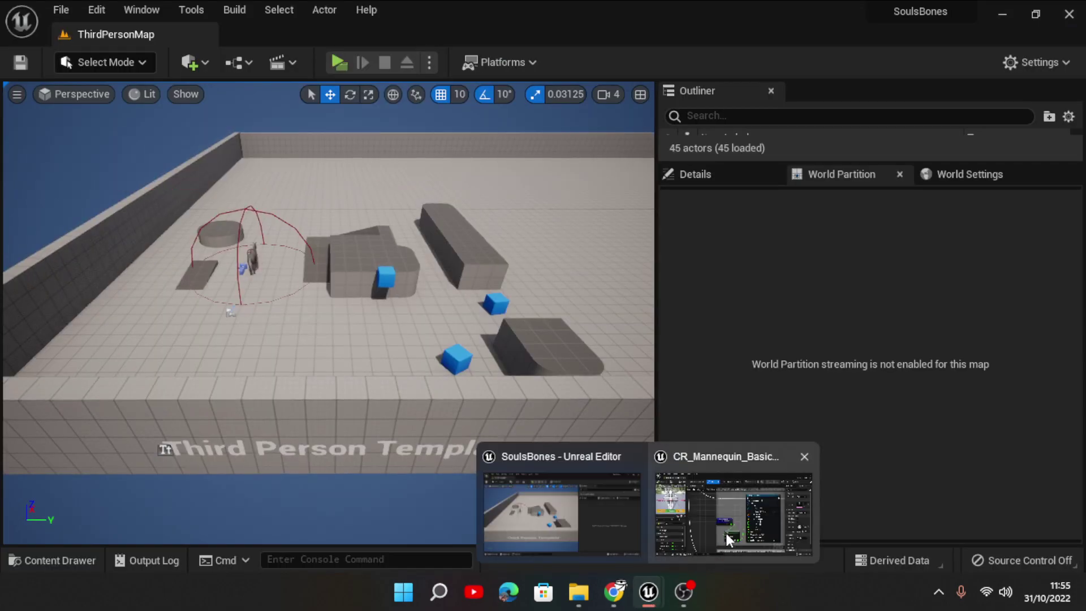
Route ZOffset_R through a float Add node (B 1.0) into IK_foot_R's Z translation
click(735, 492)
scroll(449, 272, down, 1)
scroll(449, 272, down, 3)
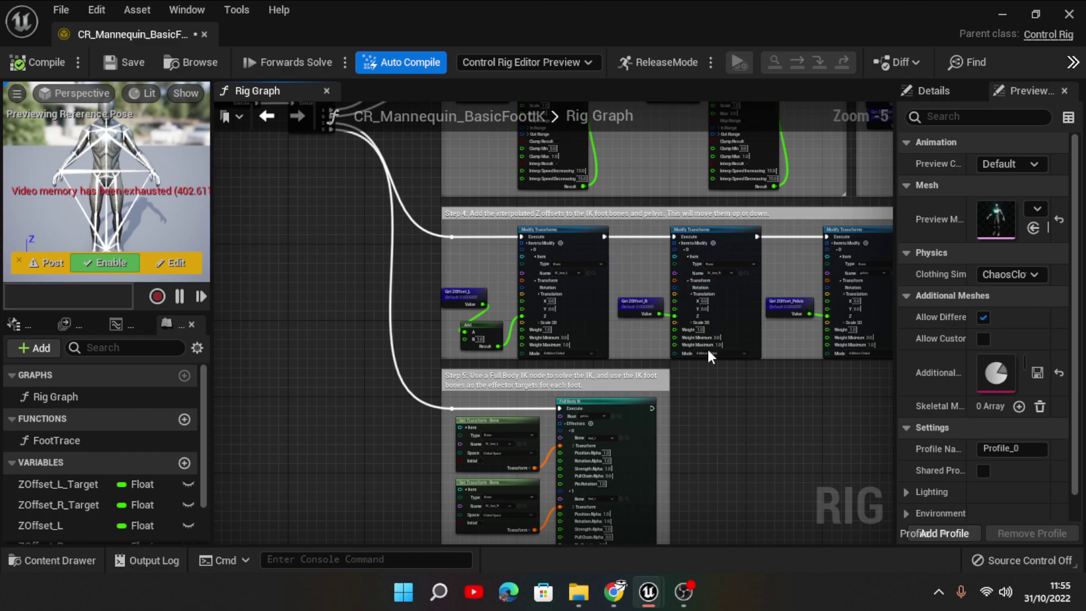
scroll(625, 365, up, 3)
drag(686, 278, 663, 321)
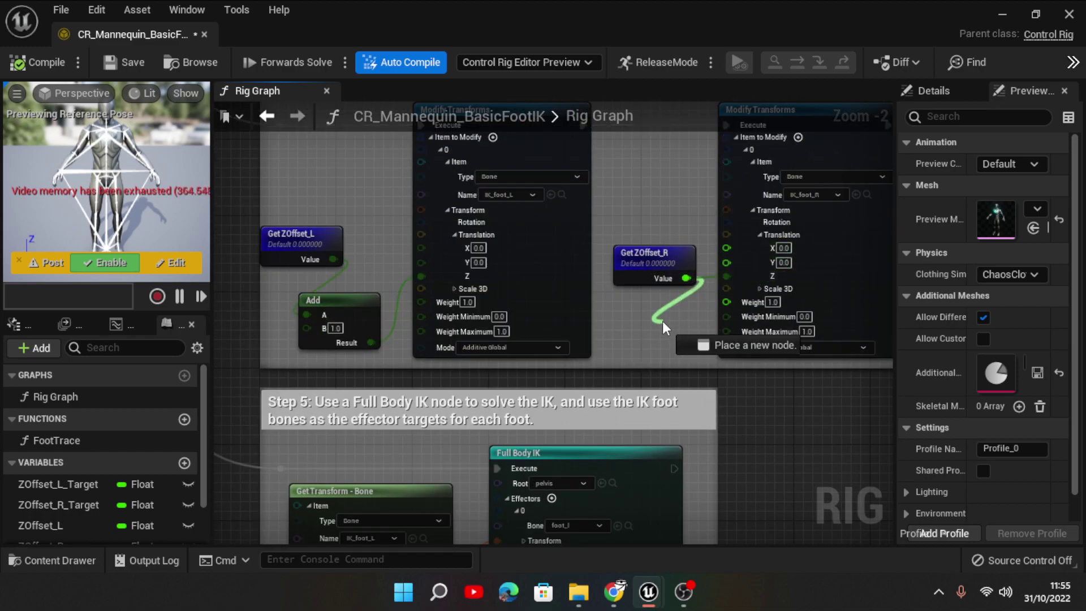
text(+)
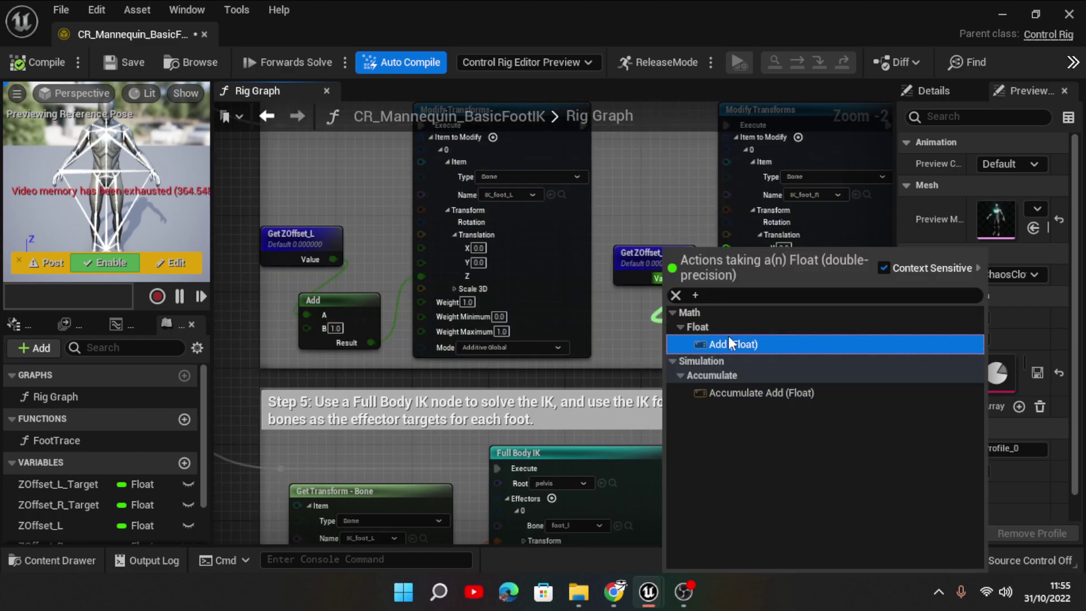
click(733, 343)
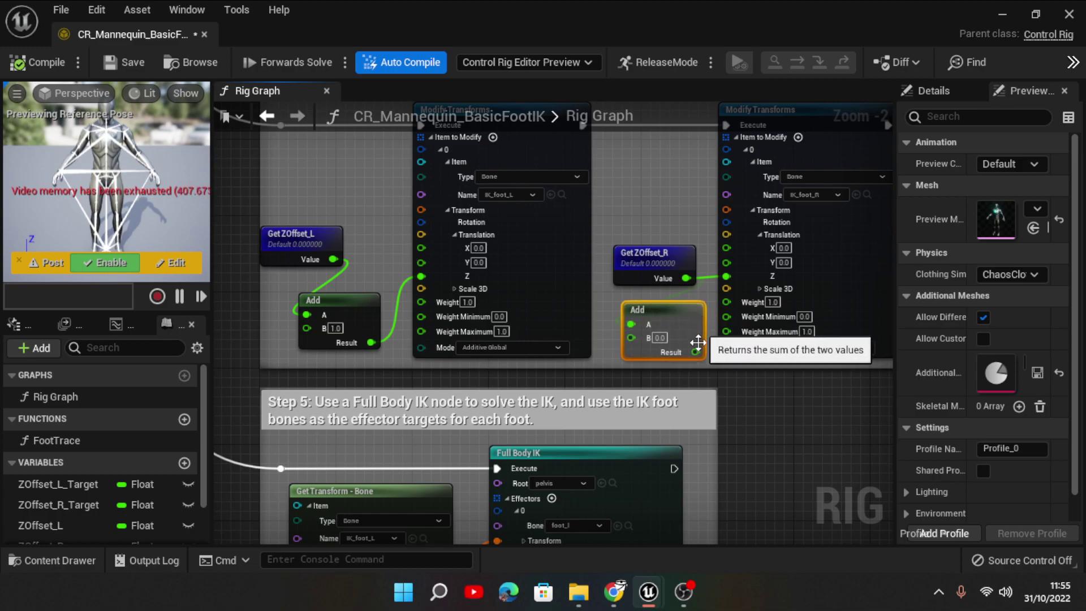
drag(695, 352, 725, 276)
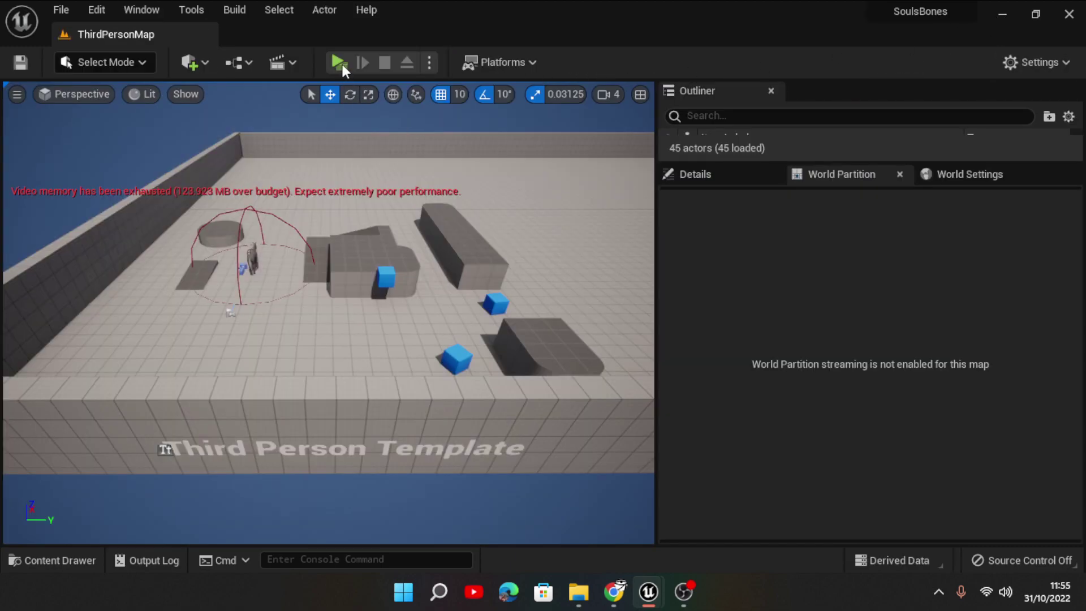
Play the level in a standalone preview to check the skeleton's feet on the ground
click(340, 63)
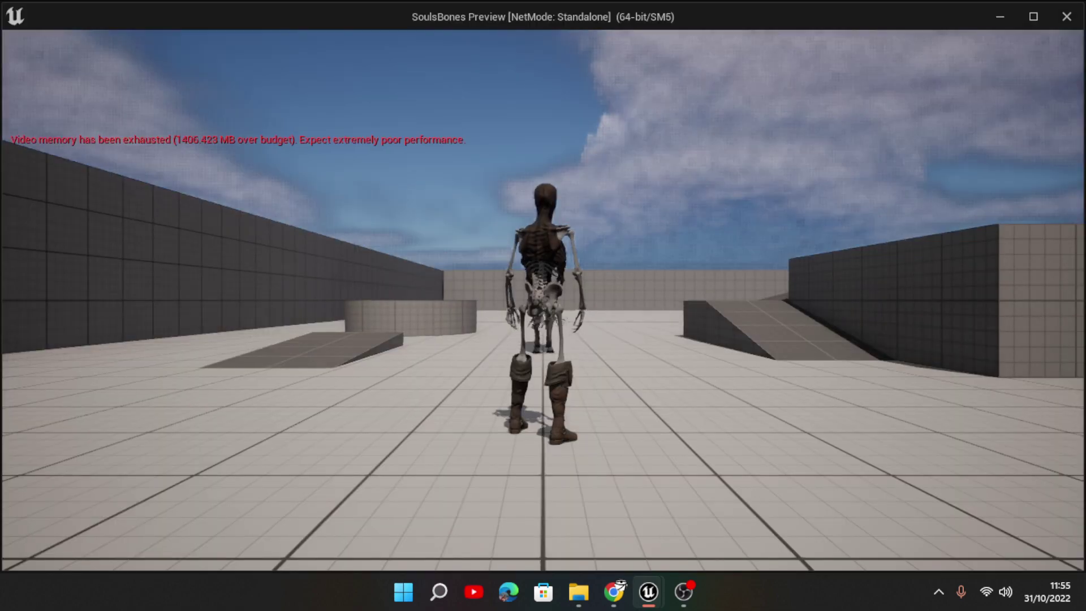